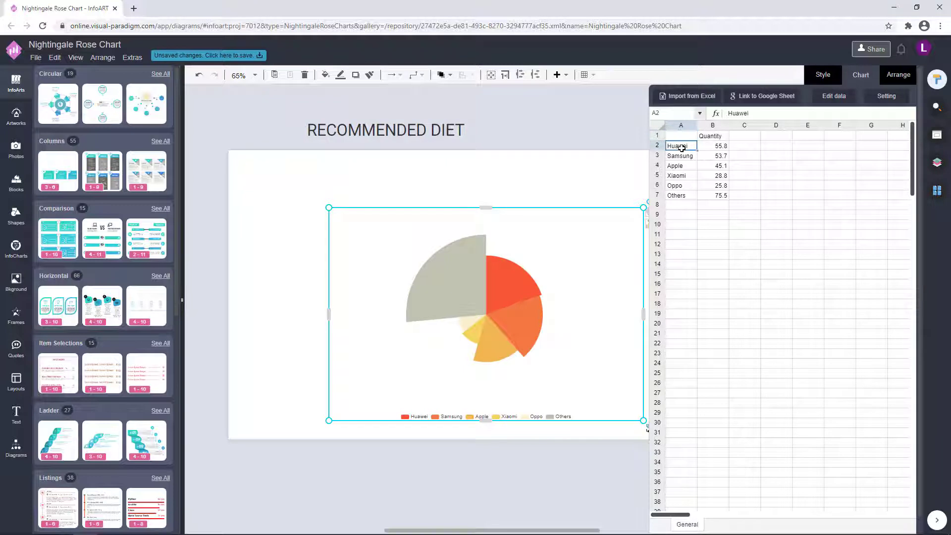
Step: Rename the first three chart categories in cells A2 to A4 as Fruit, Protein and Vegetables
text(Fruit)
key(Return)
text(Pro)
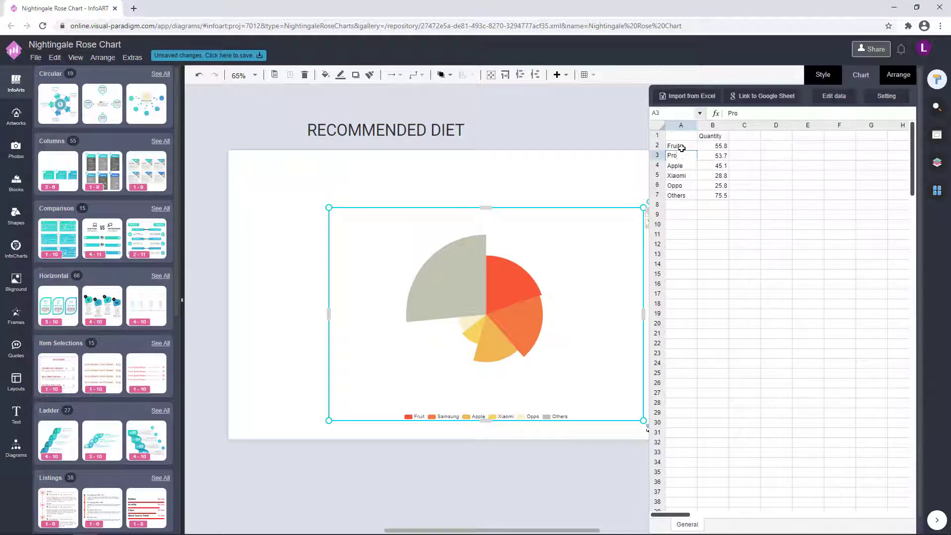
text(tein)
key(Return)
text(Vegetables)
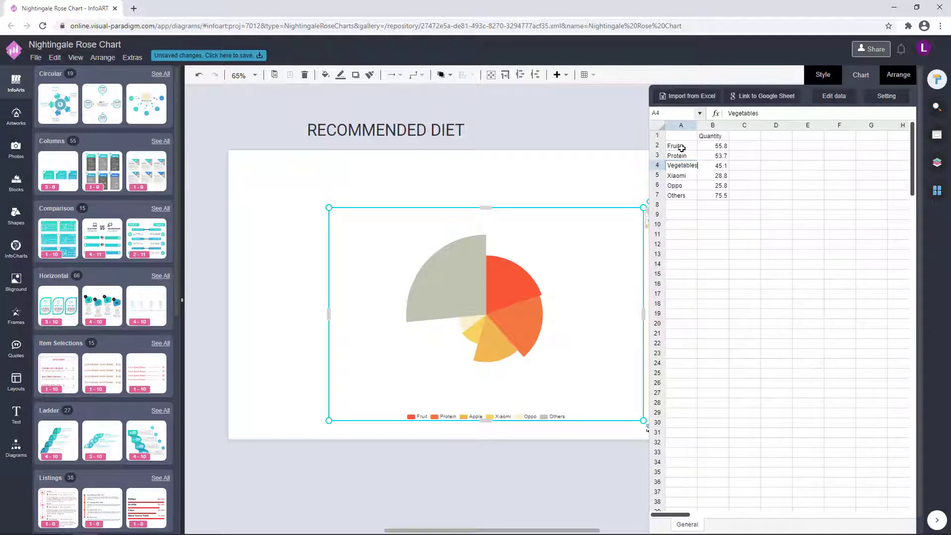
key(Return)
Step: Rename the categories in cells A5 and A6 as Dairy and Grains, and close the data sheet
text(D)
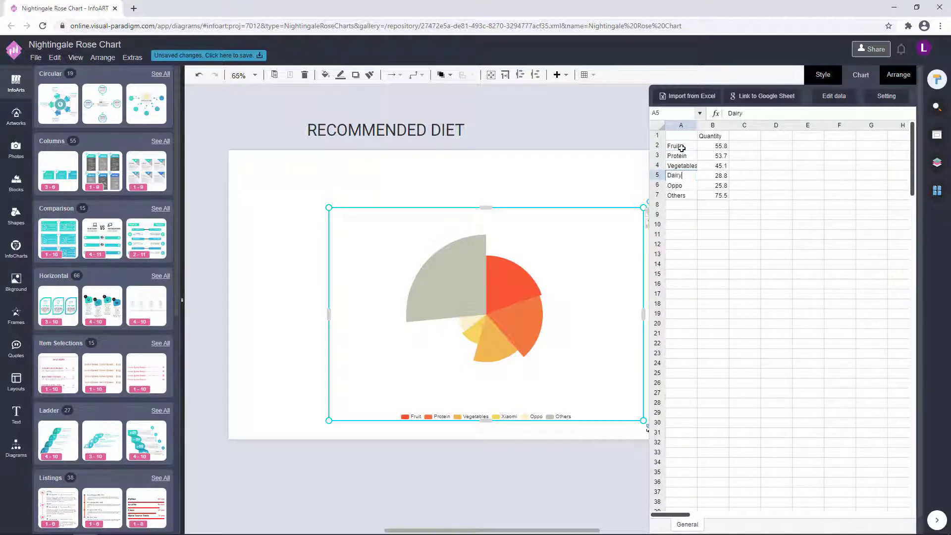
text(airy)
key(Return)
text(Grains)
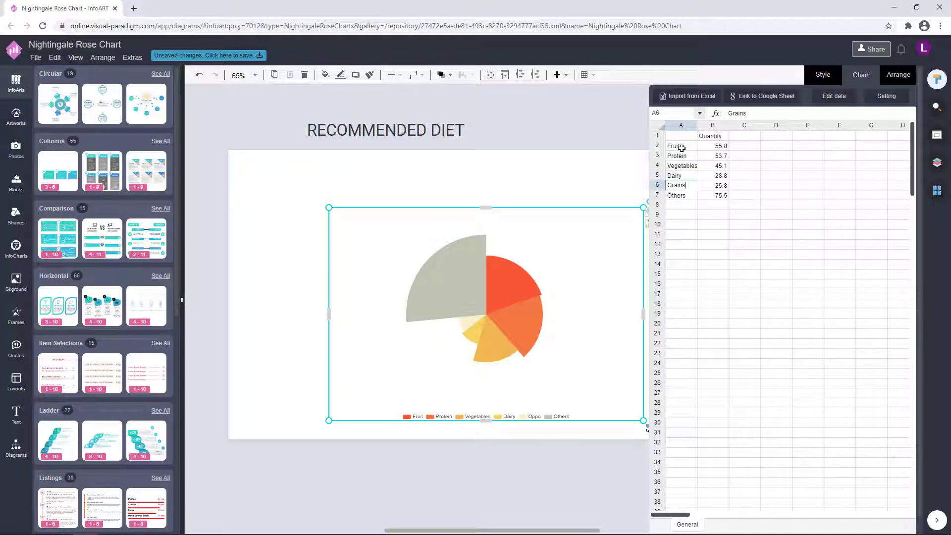
key(Return)
click(550, 170)
click(491, 279)
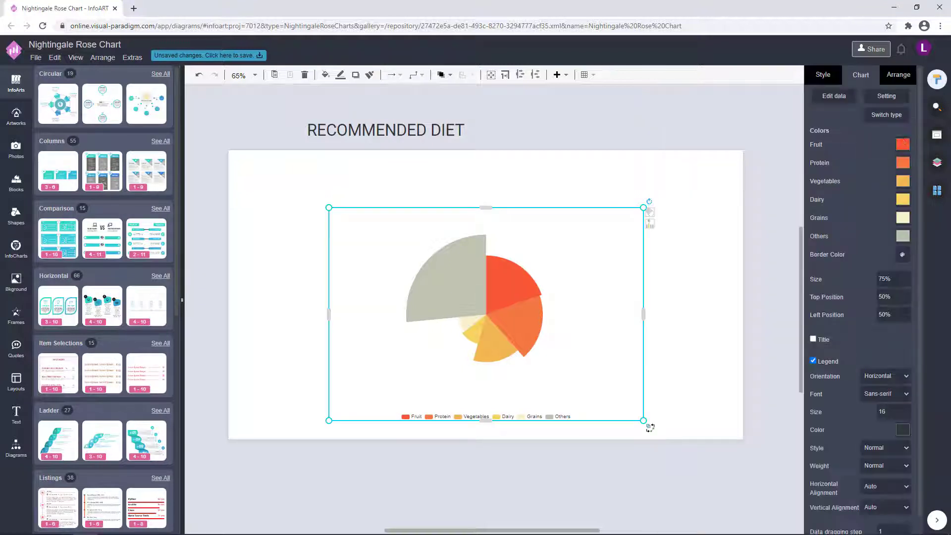
Step: Set the Fruit slice's colour to hex 574301
click(903, 143)
double_click(894, 268)
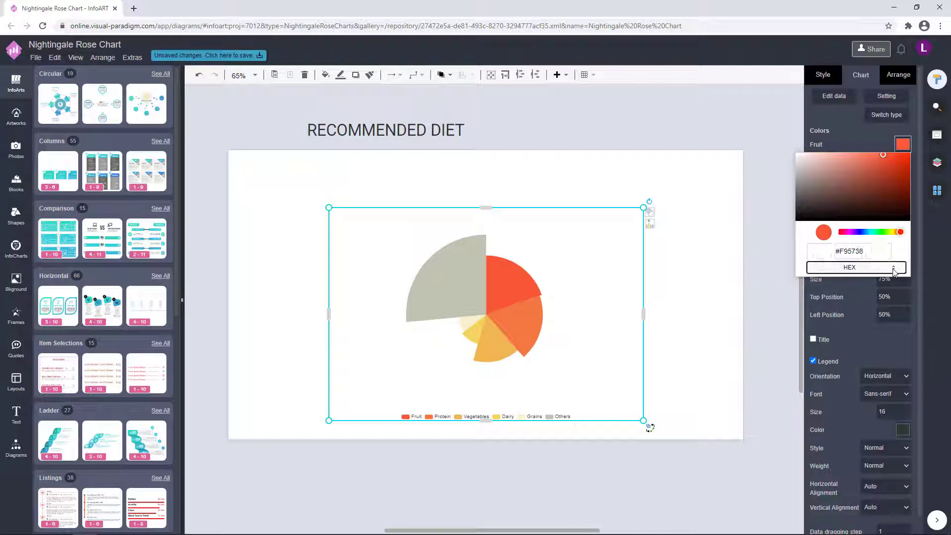
drag(865, 253, 844, 252)
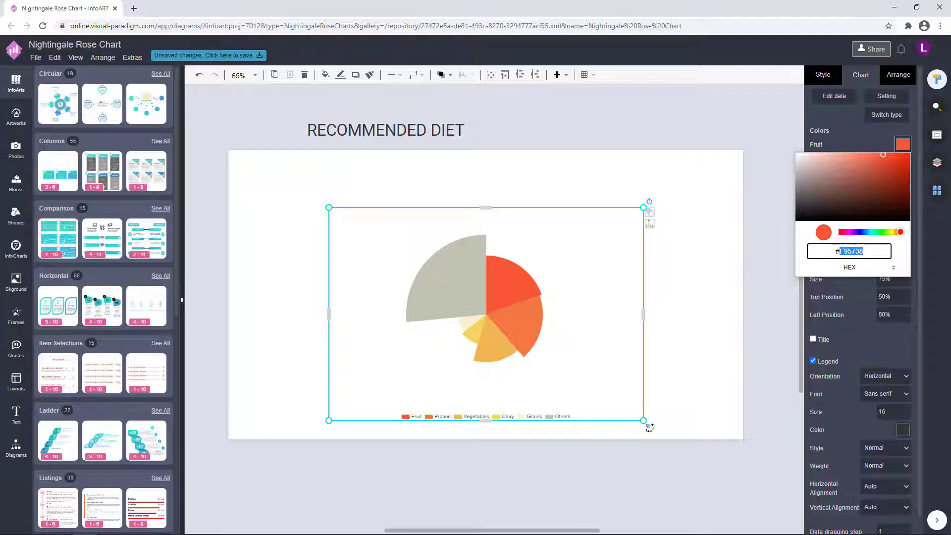
text(574301)
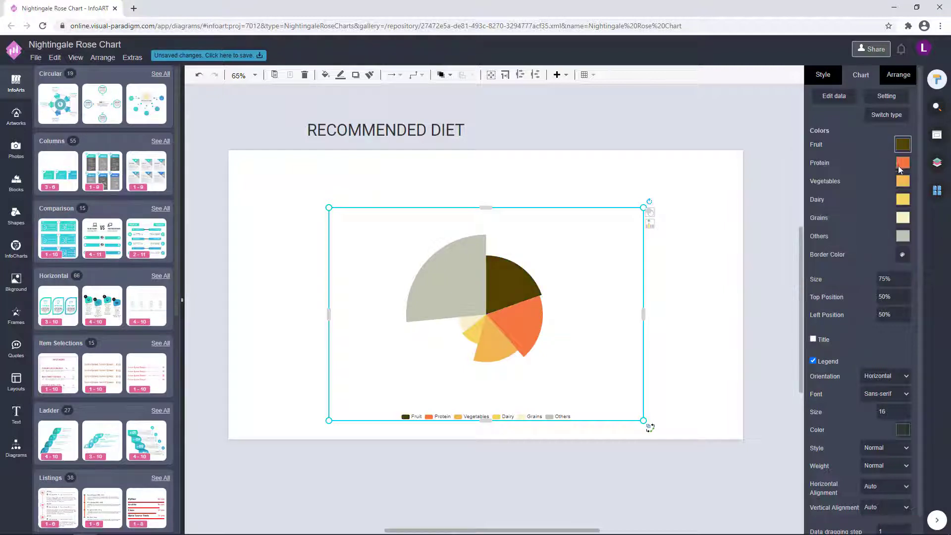
Step: Change the Protein slice's colour to a medium brown by entering its hex code
click(899, 164)
double_click(842, 270)
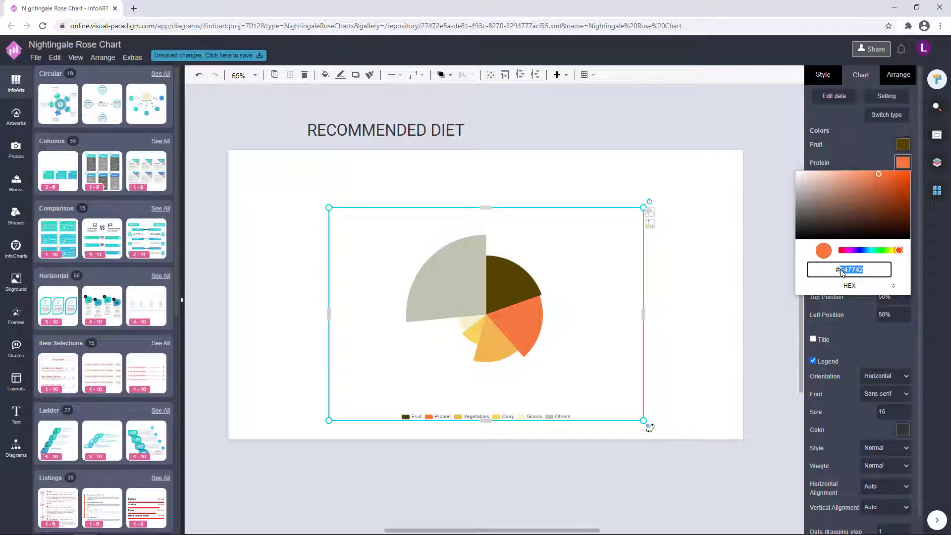
text(A0522D)
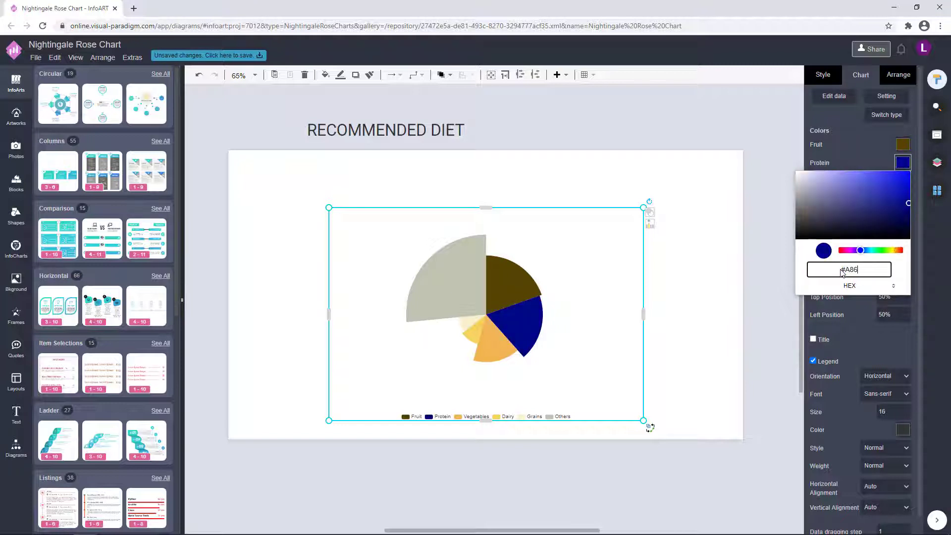
key(Return)
Step: Set the Vegetables slice's colour to hex BD9365 and recheck the code in its colour picker
click(903, 181)
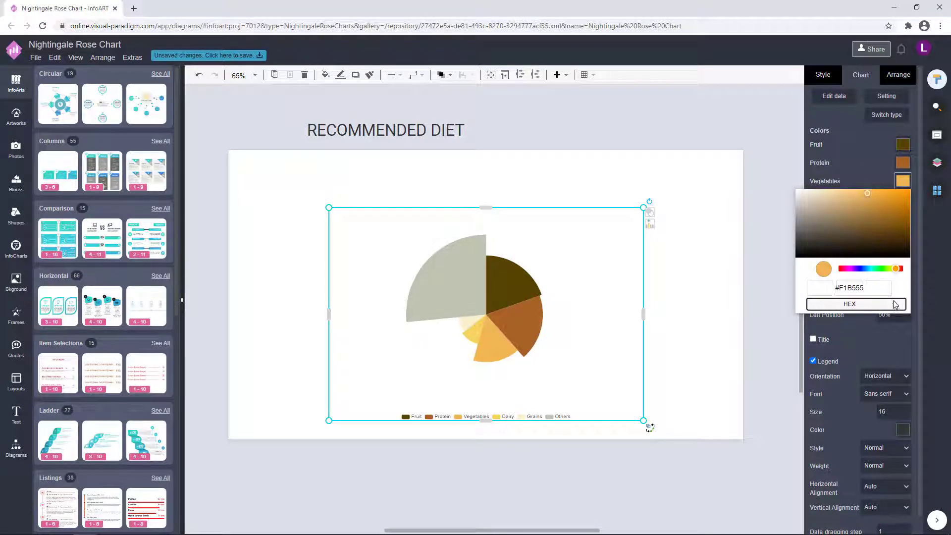
drag(864, 288, 845, 290)
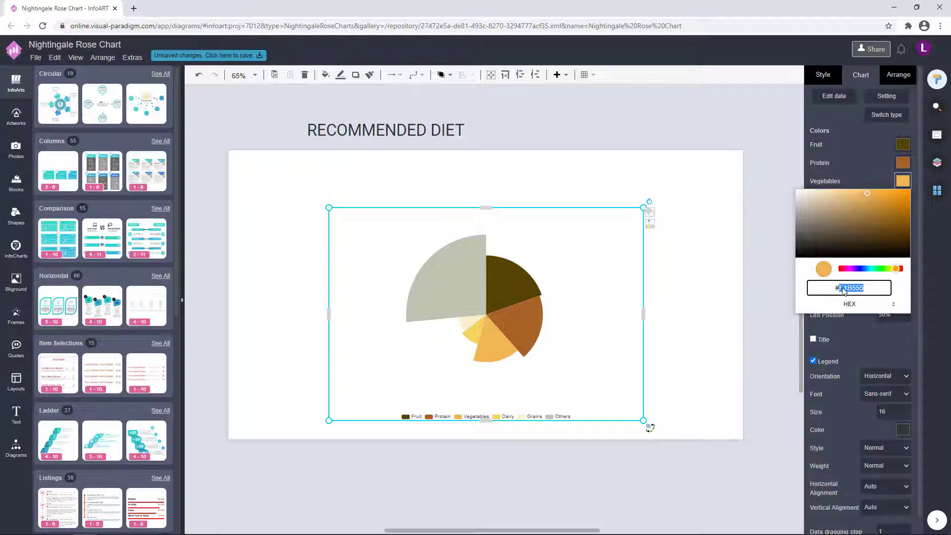
text(3)
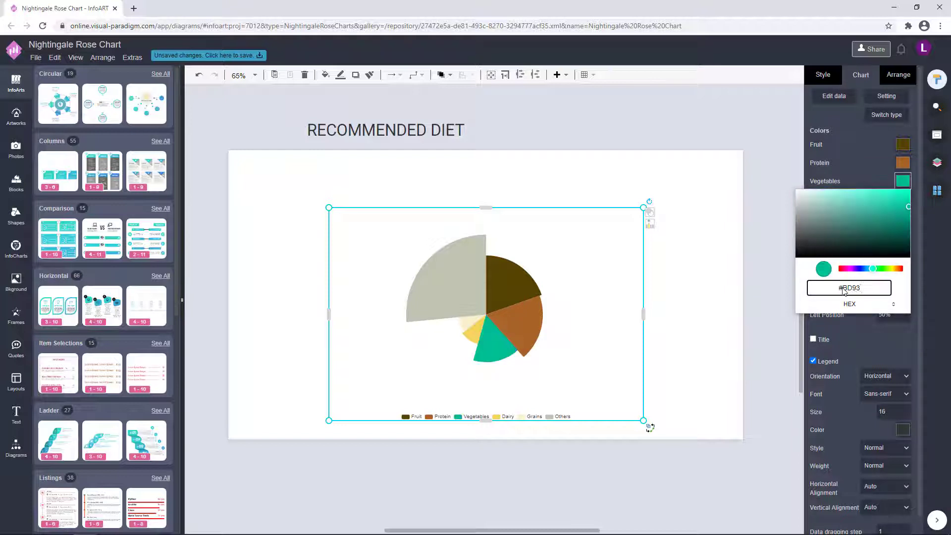
text(D9369)
key(Return)
click(902, 202)
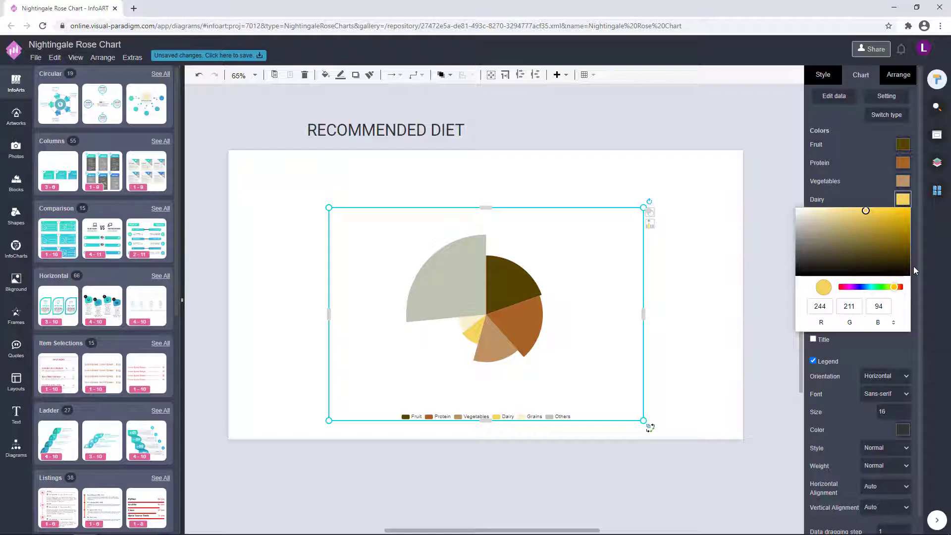
click(903, 199)
click(902, 181)
click(879, 303)
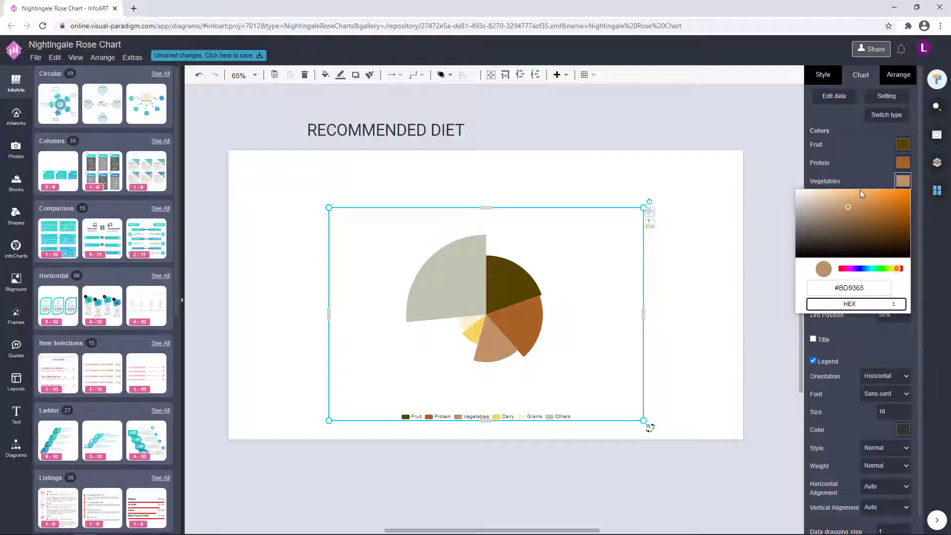
click(856, 177)
Step: Set the Dairy slice's colour to hex D9B29C
click(903, 199)
click(880, 308)
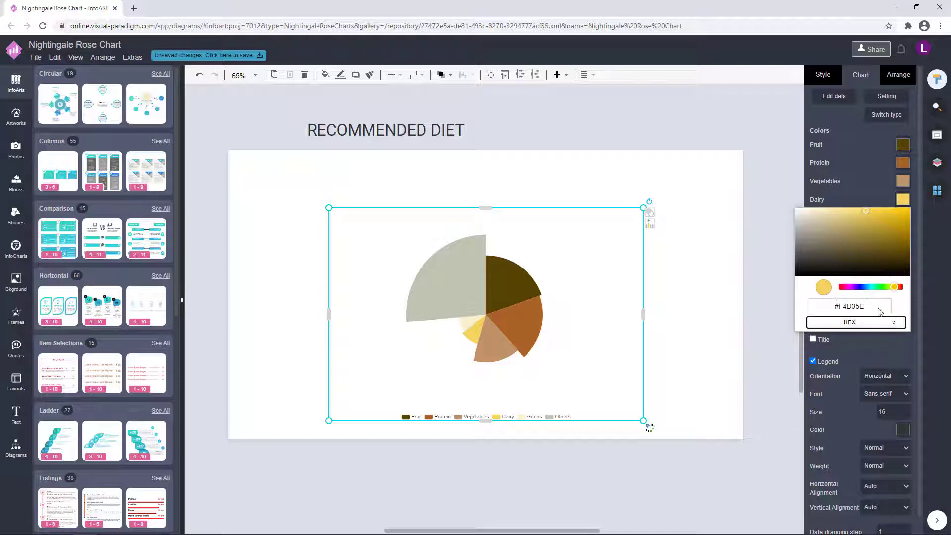
click(880, 309)
text(#D)
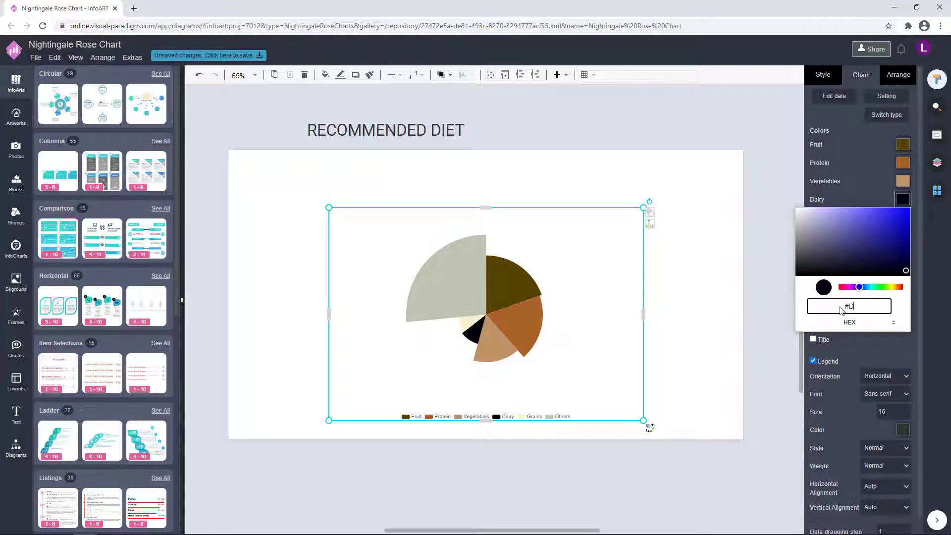
text(9B29C)
click(871, 184)
Step: Change the Grains slice's colour to a strong red by entering its hex code
click(907, 220)
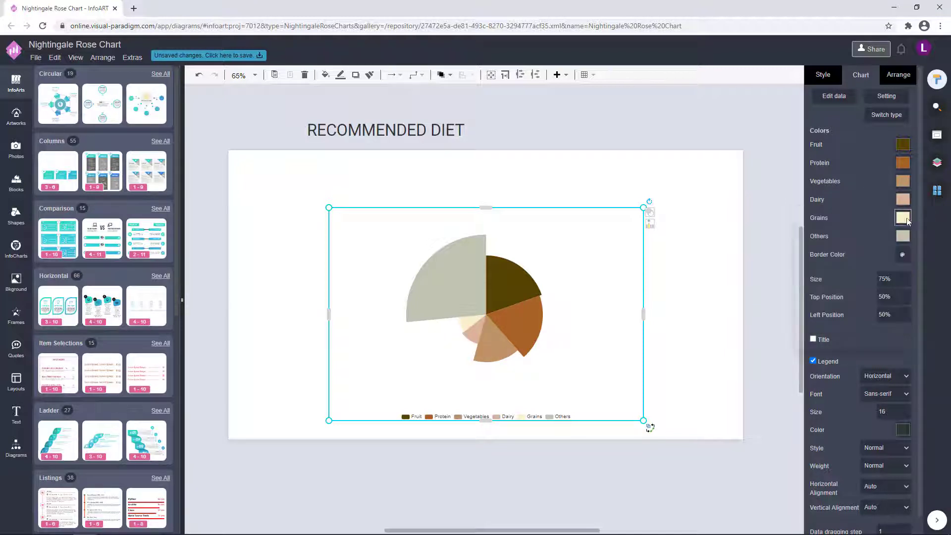
drag(865, 325, 848, 329)
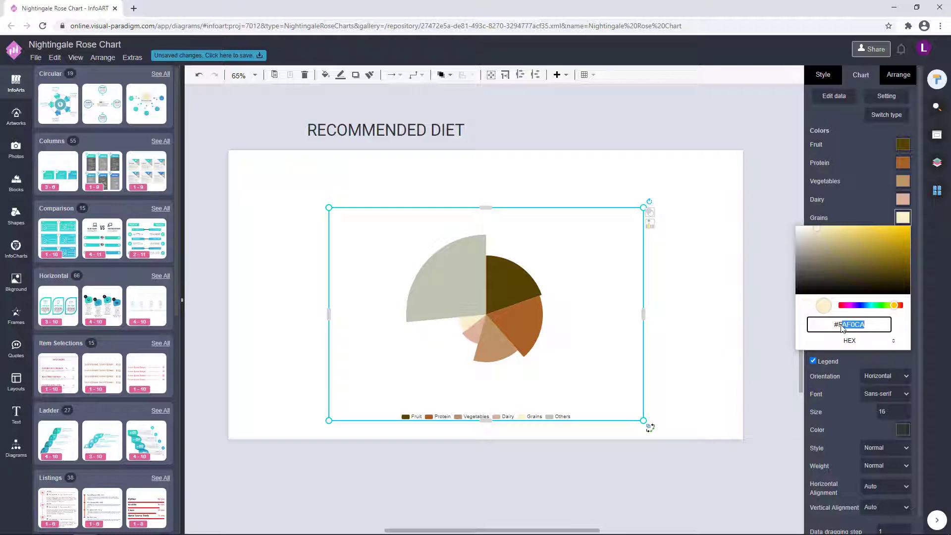
key(BackSpace)
key(BackSpace)
text(CC0000)
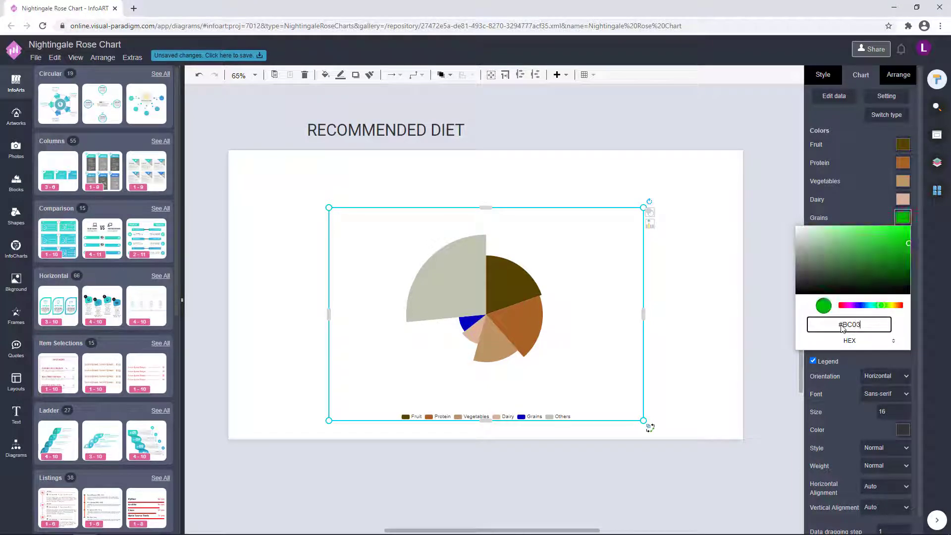
click(862, 196)
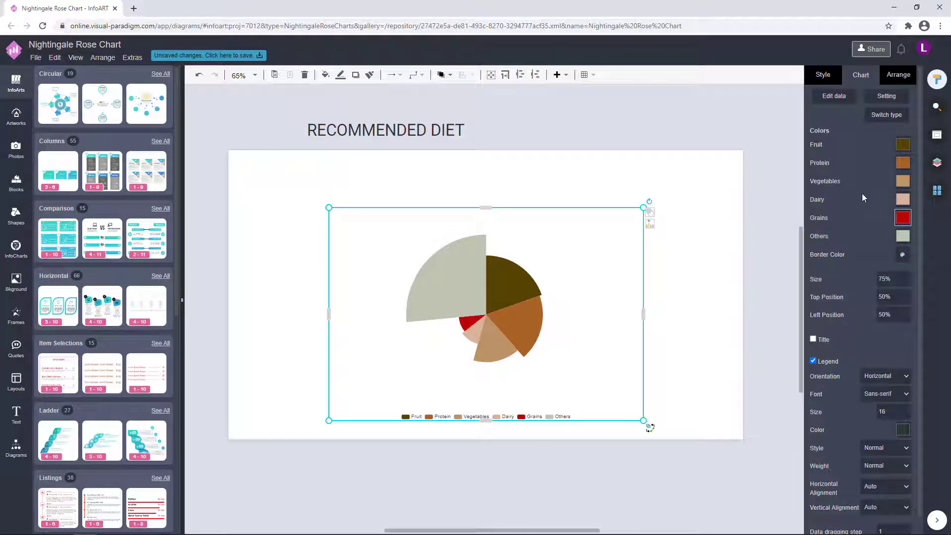
Step: Change the Others slice's colour to a neutral light grey with RGB 199, 199, 199
click(902, 237)
click(796, 257)
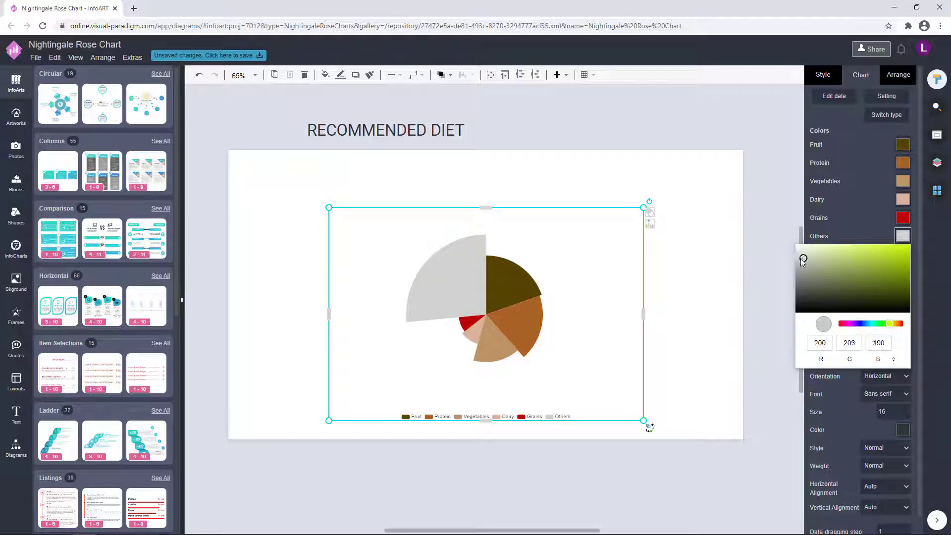
drag(803, 261, 784, 262)
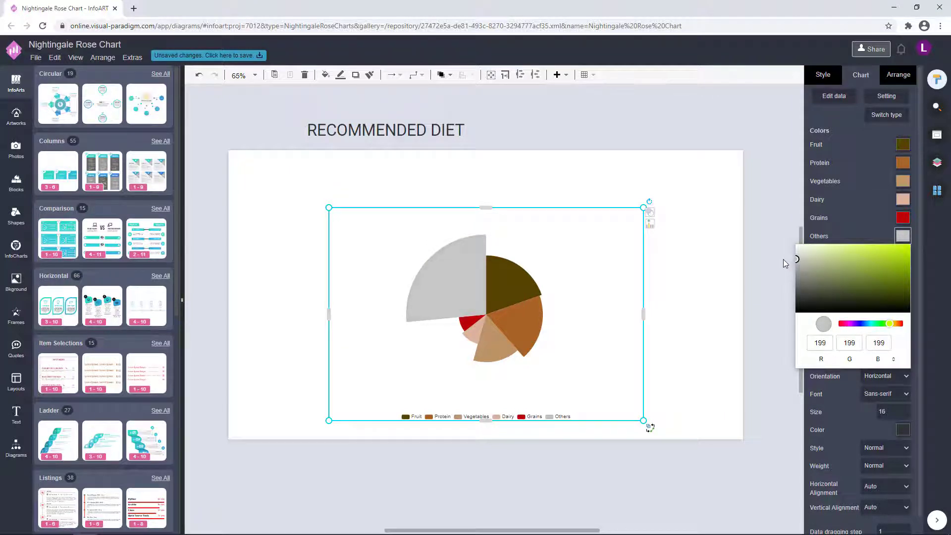
click(868, 210)
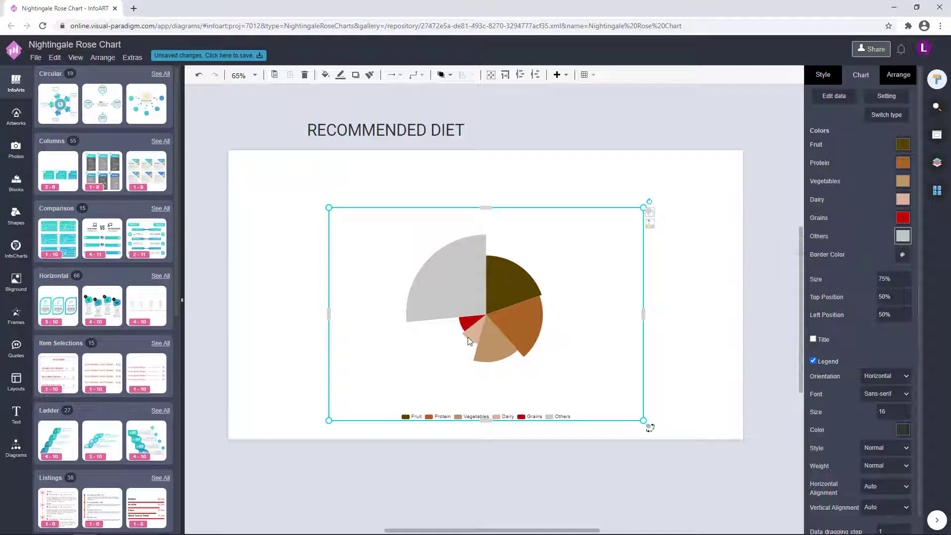
Step: Remove the Dairy entry from the chart data by moving Grains and Others up to rows 5 and 6, and close the data sheet
click(834, 95)
drag(686, 176, 719, 195)
key(Delete)
key(ctrl+x)
click(681, 175)
key(ctrl+v)
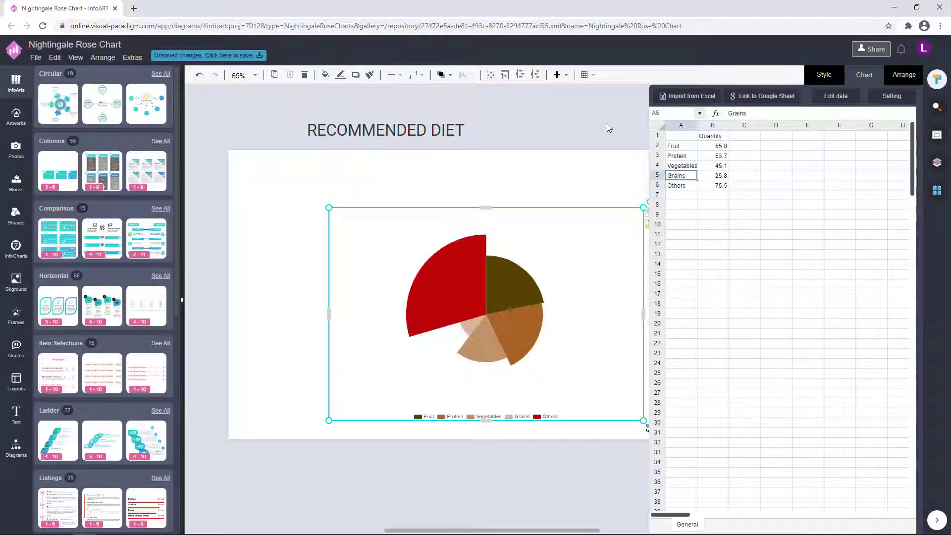
click(607, 124)
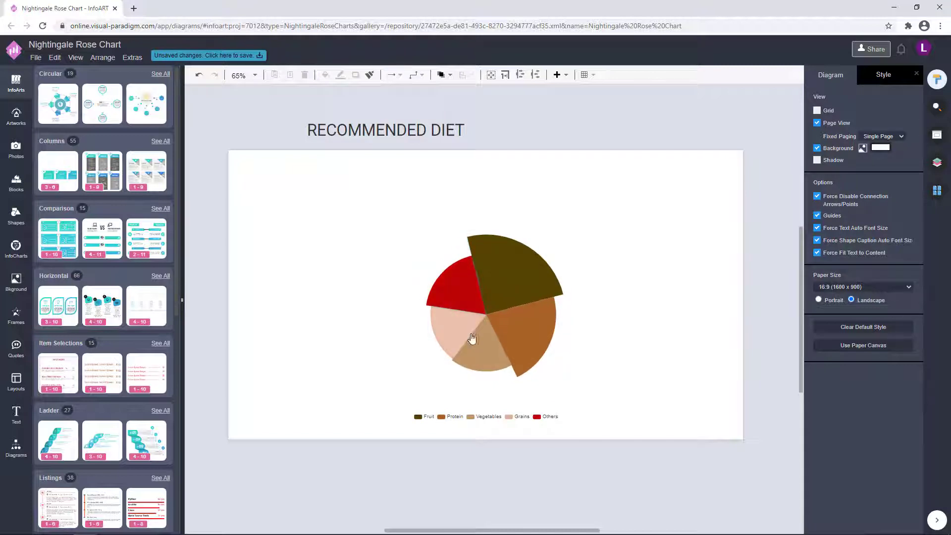
Step: Adjust the slice proportions directly on the chart, making Protein the largest slice and Others the smallest
drag(459, 309, 461, 304)
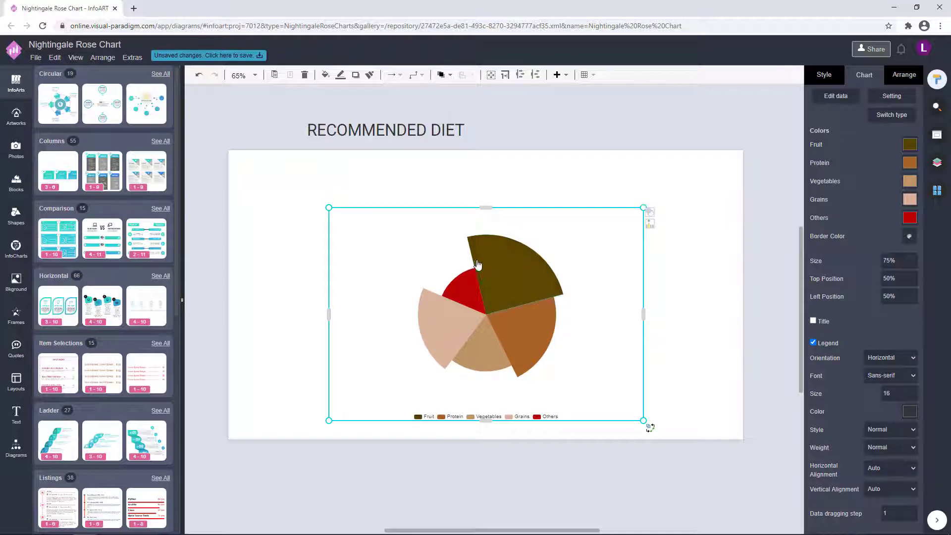
drag(478, 265, 477, 259)
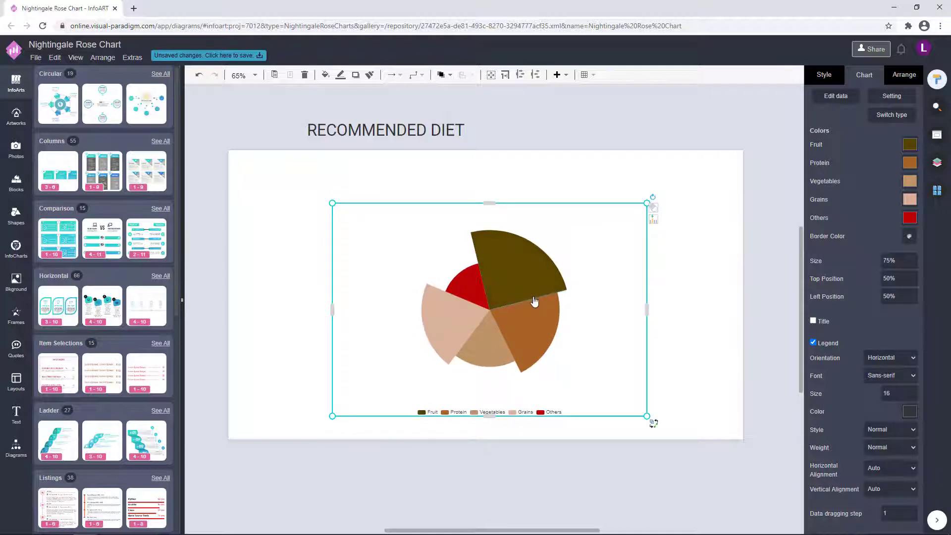
drag(531, 287, 527, 284)
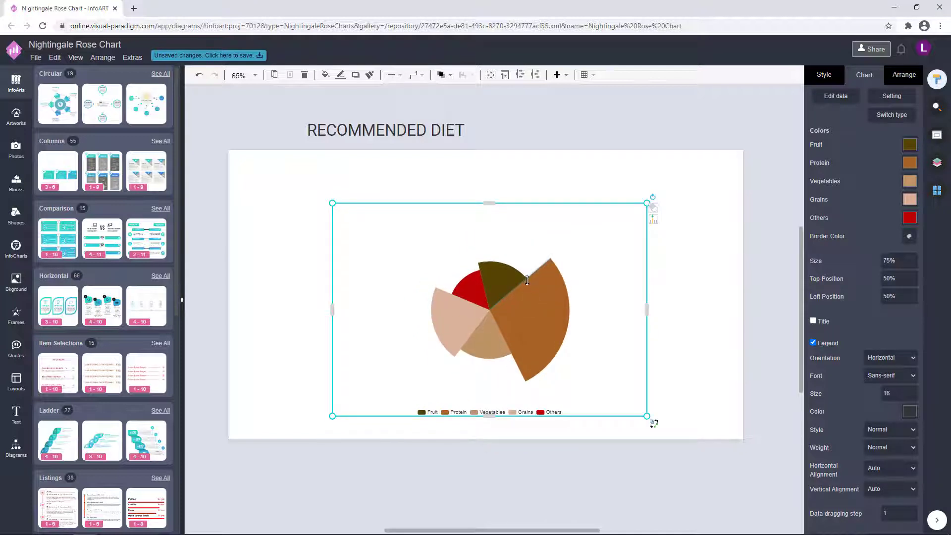
mouse_move(518, 366)
mouse_down()
mouse_move(533, 357)
mouse_move(529, 364)
mouse_up()
drag(463, 345, 464, 337)
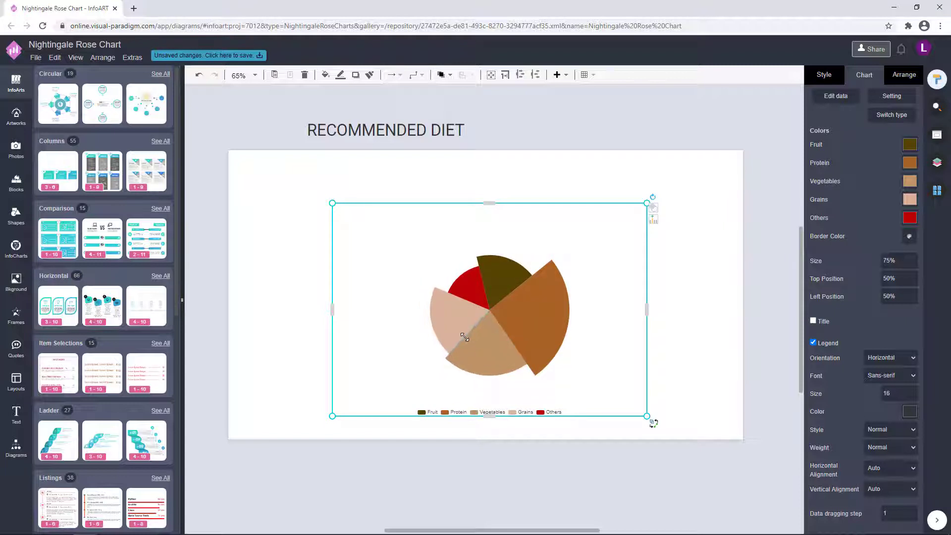
Step: Scale the whole chart down proportionally from its upper-right corner
click(683, 305)
click(473, 282)
drag(647, 203, 590, 242)
key(ctrl+z)
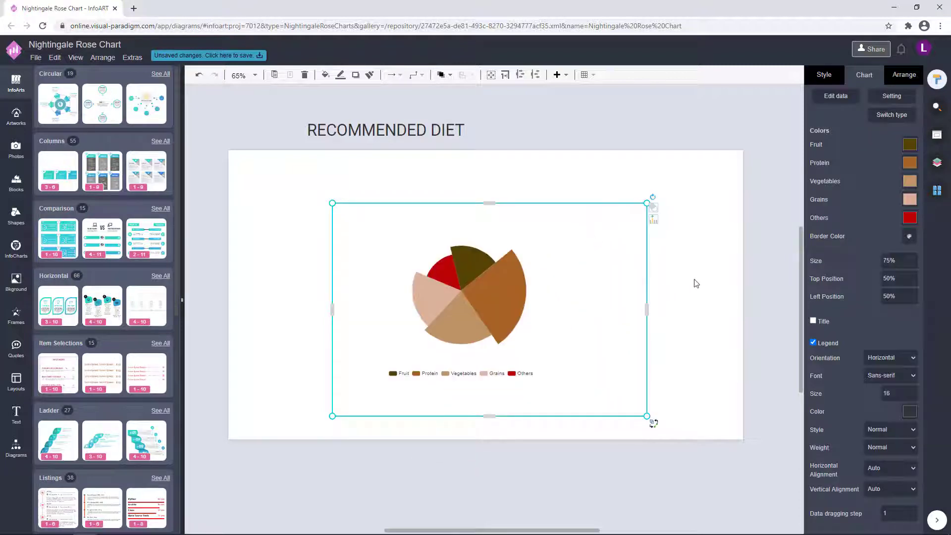
click(696, 284)
Step: Move the chart to the lower-left part of the page and shift the RECOMMENDED DIET title slightly up and right
drag(515, 319, 365, 355)
click(576, 314)
drag(424, 129, 432, 124)
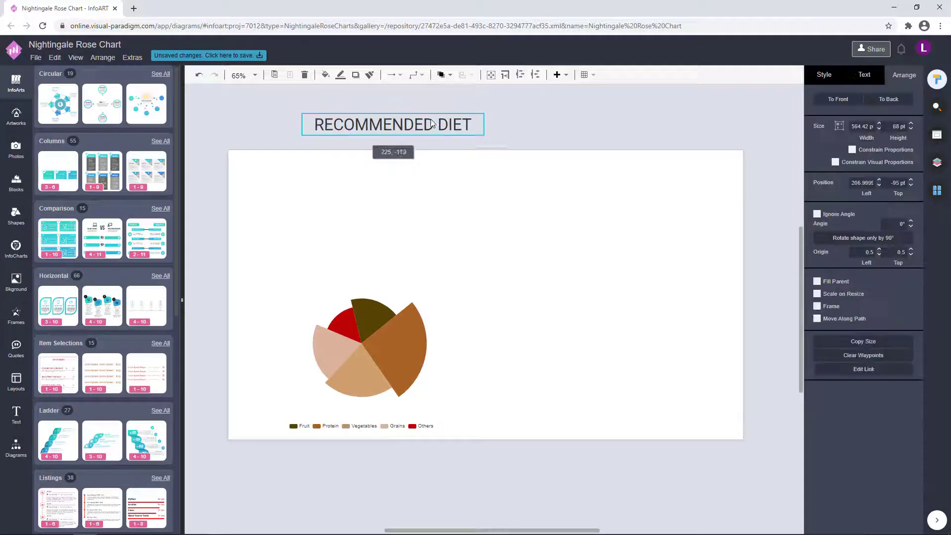
click(257, 135)
Step: Search the photo library for "diet"
click(16, 148)
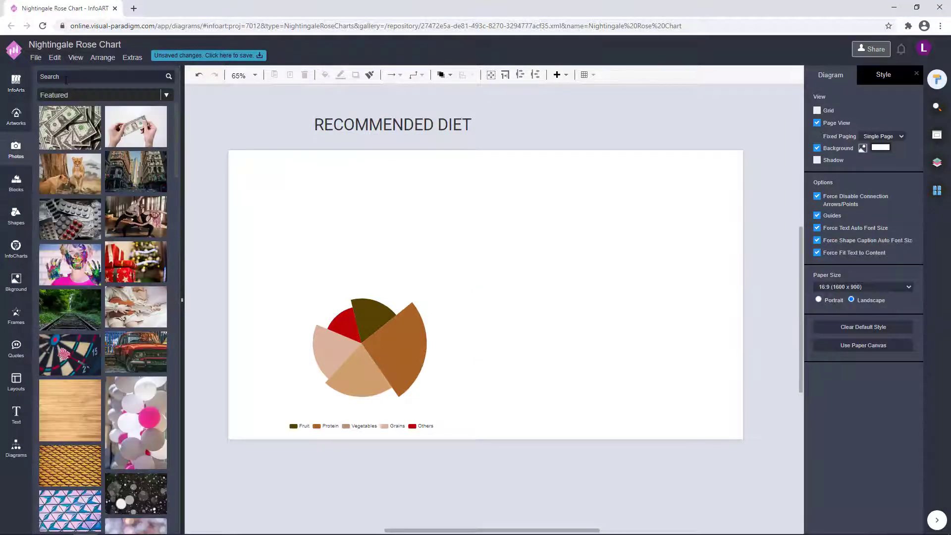
click(66, 80)
text(diet)
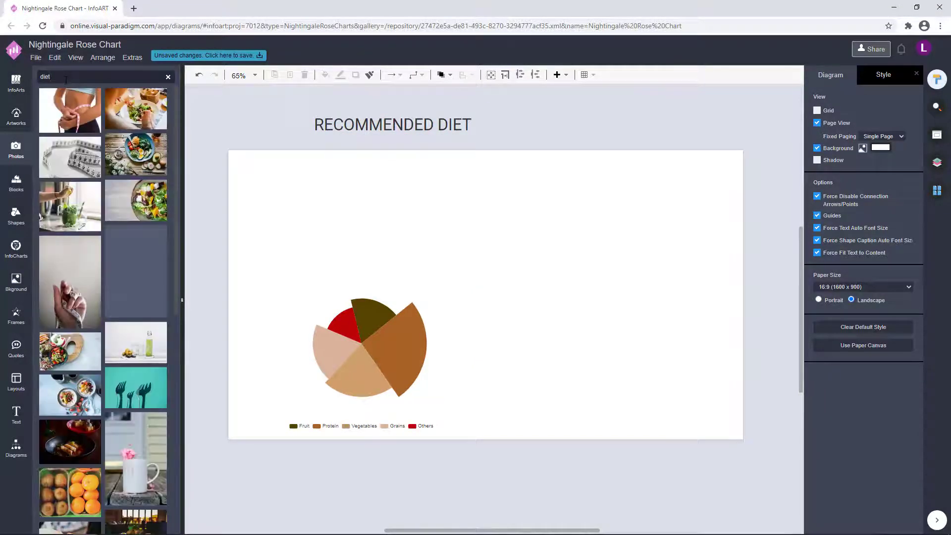
Step: Add a rectangular landscape frame across the full width of the page's upper part, about 1601 by 340 pt
click(17, 320)
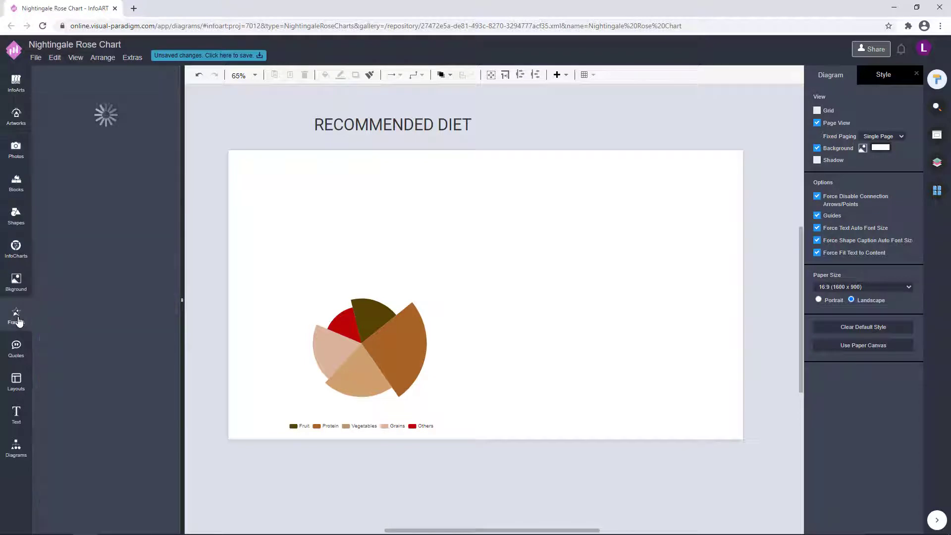
drag(219, 258, 250, 249)
drag(277, 199, 746, 225)
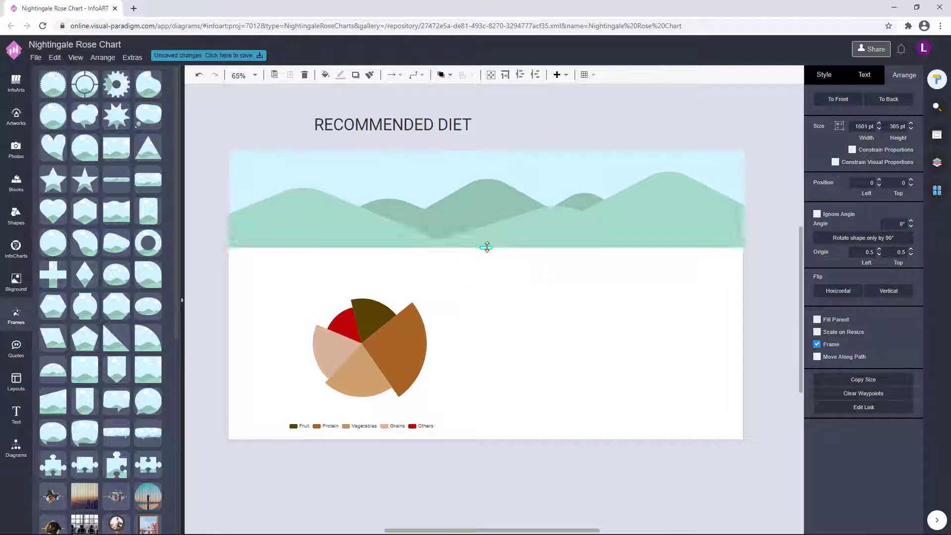
drag(487, 247, 488, 259)
click(580, 117)
click(509, 231)
click(209, 225)
Step: Insert the diet photo with the blue salad bowl, scale it to about 1634 by 1112 pt and position it behind the frame
click(16, 221)
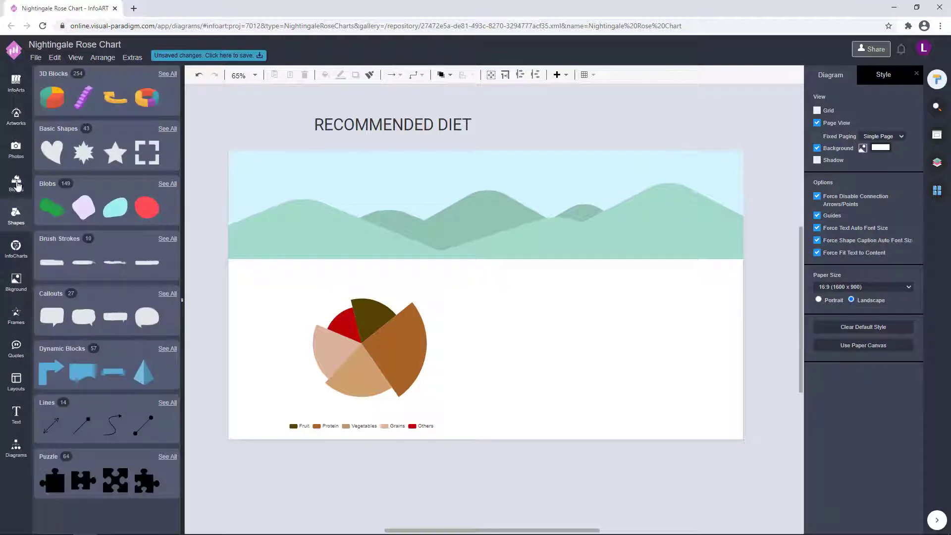
click(14, 149)
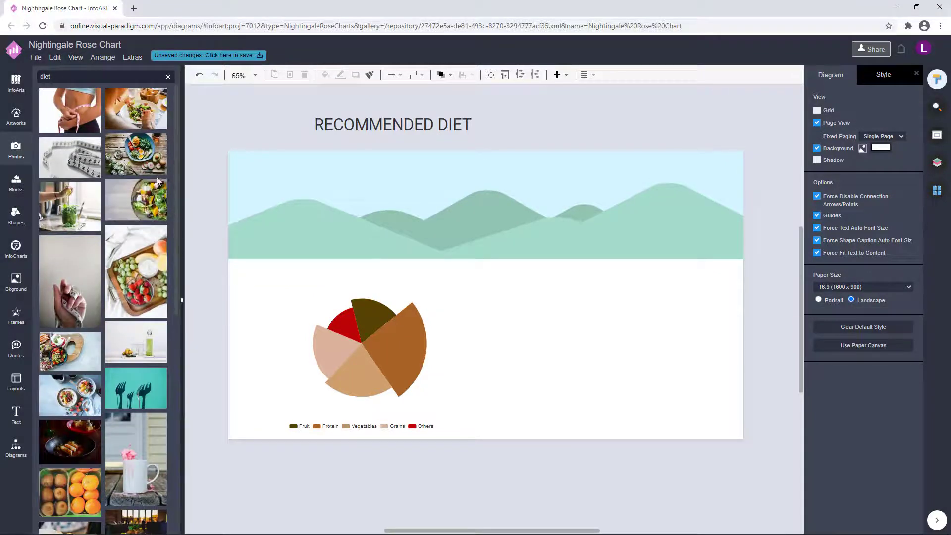
click(139, 149)
drag(360, 225, 756, 494)
click(450, 75)
click(458, 110)
drag(589, 381, 597, 239)
drag(763, 351, 640, 294)
Step: Try cropping the food photo to the frame at two slightly different vertical positions
right_click(624, 214)
click(639, 327)
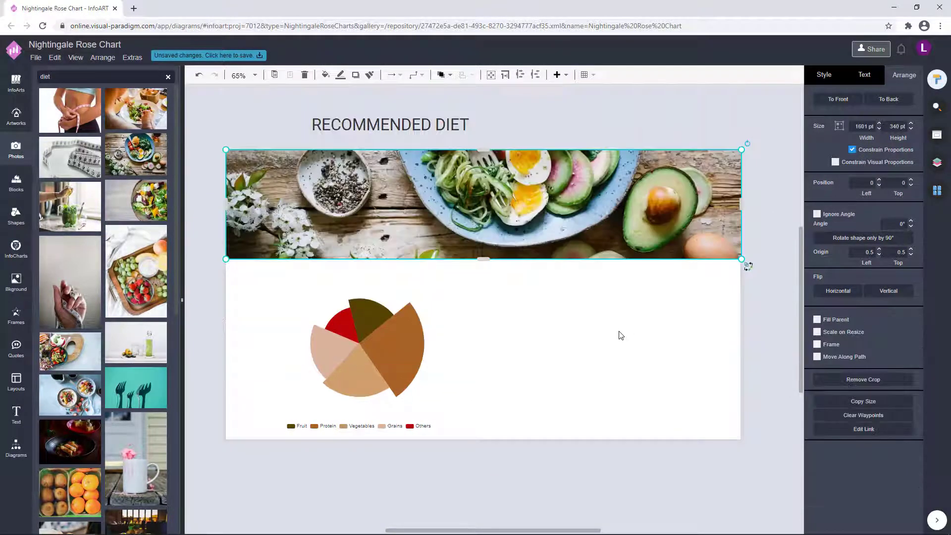
key(ctrl+z)
drag(598, 130, 592, 113)
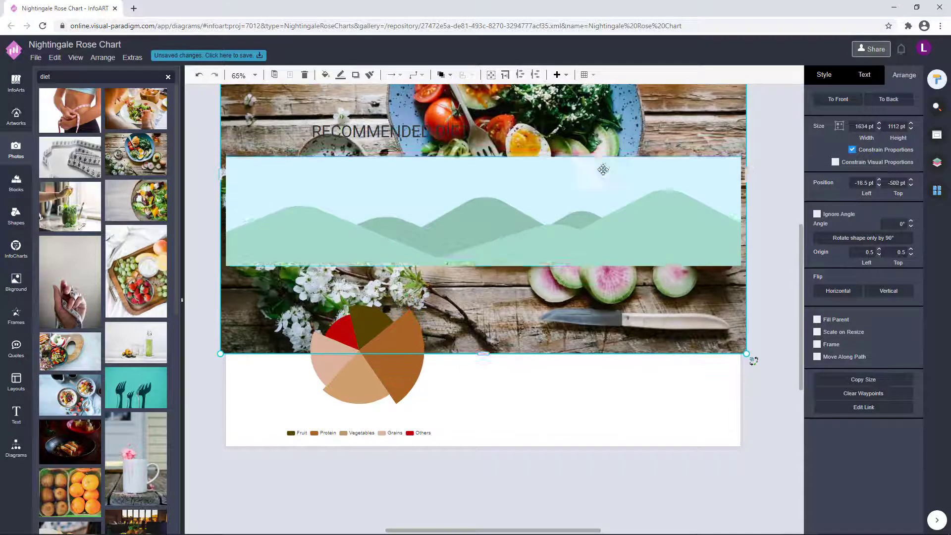
shift+click(602, 171)
right_click(600, 177)
click(641, 289)
click(425, 287)
key(ctrl+z)
Step: Extend the landscape frame's lower edge slightly further down the page
click(642, 378)
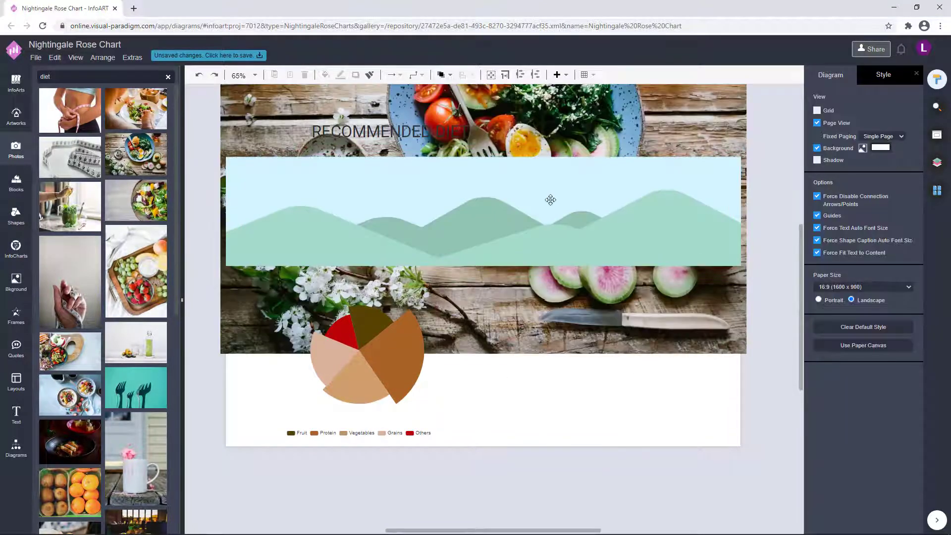
click(548, 200)
drag(484, 267, 487, 279)
Step: Try cropping the food photo to the taller frame and nudging the chart slightly up and left
shift+click(583, 127)
right_click(583, 127)
click(622, 239)
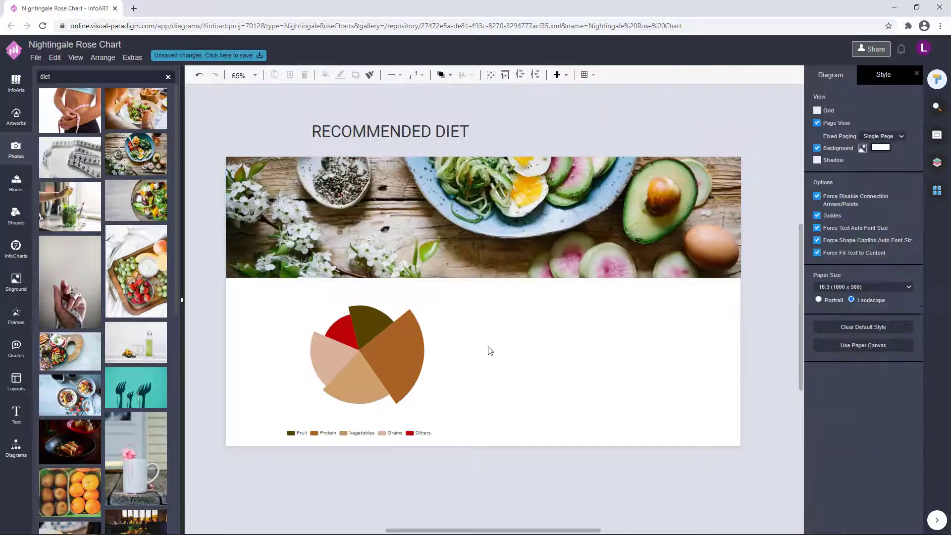
mouse_move(378, 347)
mouse_down()
mouse_move(361, 340)
mouse_move(366, 350)
mouse_up()
click(515, 322)
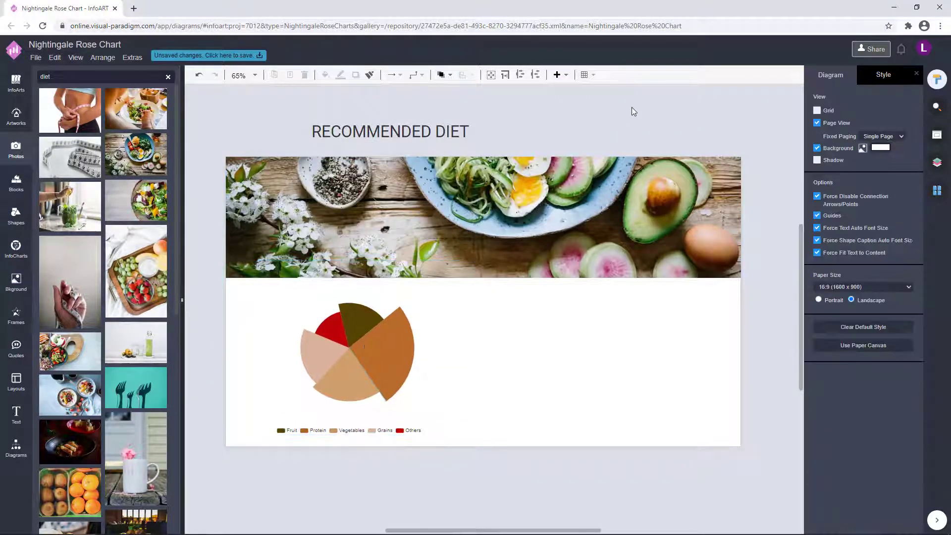
key(ctrl+z)
key(ctrl+z)
Step: Move the food photo slightly down behind the frame and crop it to the frame's area
drag(633, 113, 633, 128)
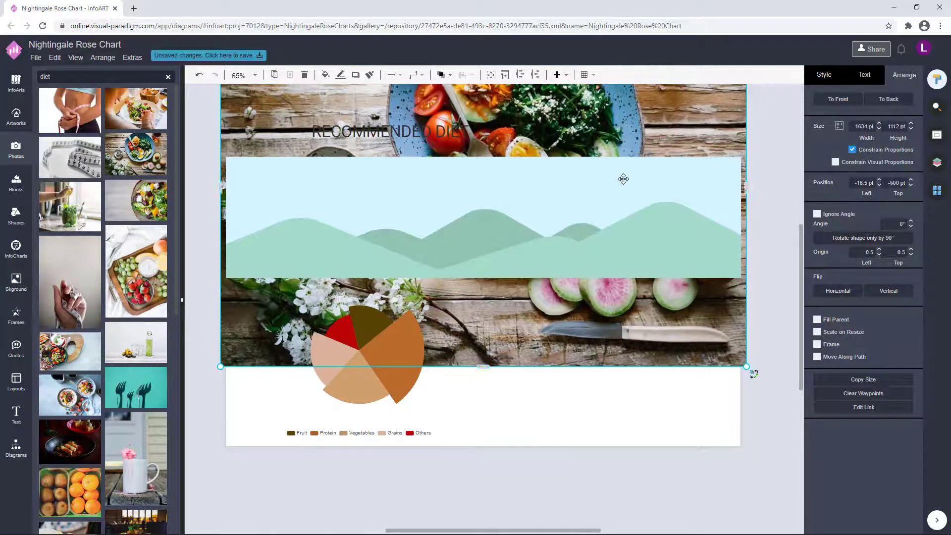
shift+click(623, 179)
right_click(623, 179)
click(666, 289)
click(586, 385)
Step: Enlarge the RECOMMENDED DIET title over the centre of the photo banner and give its box a #574600 fill
drag(437, 129, 571, 213)
click(822, 75)
click(818, 144)
click(902, 144)
drag(930, 204, 928, 214)
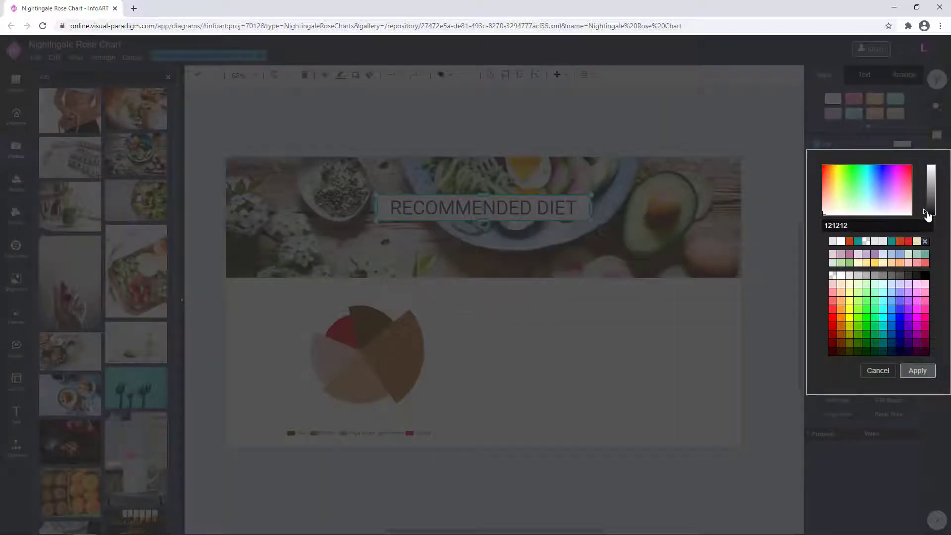
key(ctrl+a)
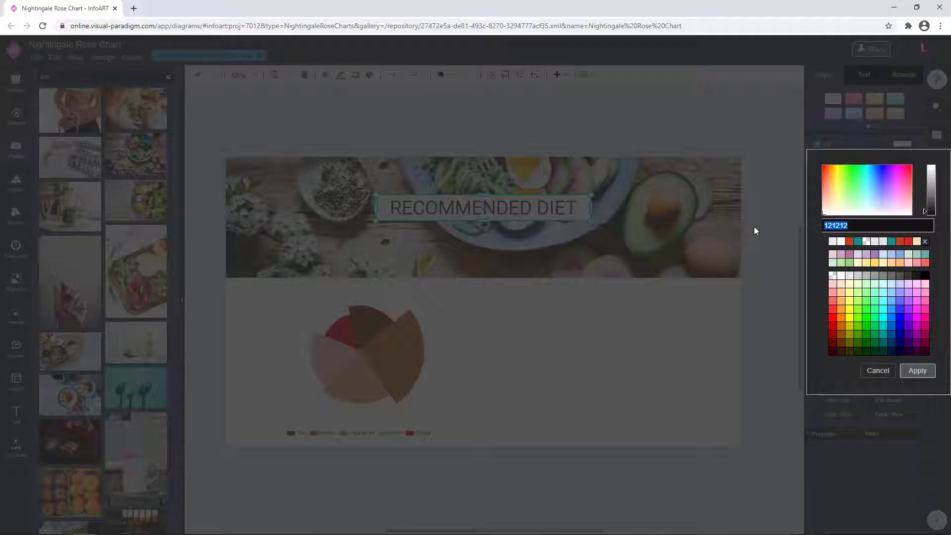
text(57)
key(BackSpace)
key(BackSpace)
text(574600)
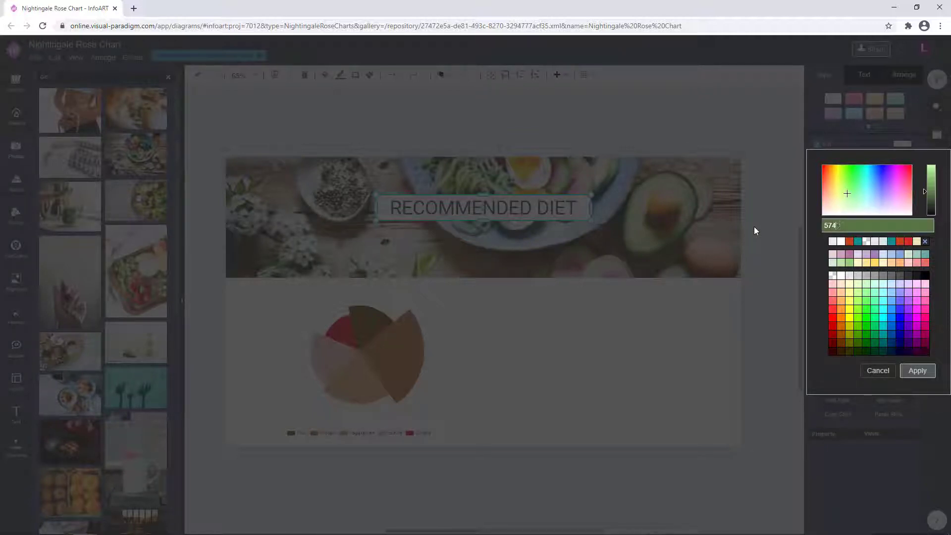
click(927, 376)
Step: Set the title's font colour to white
click(864, 74)
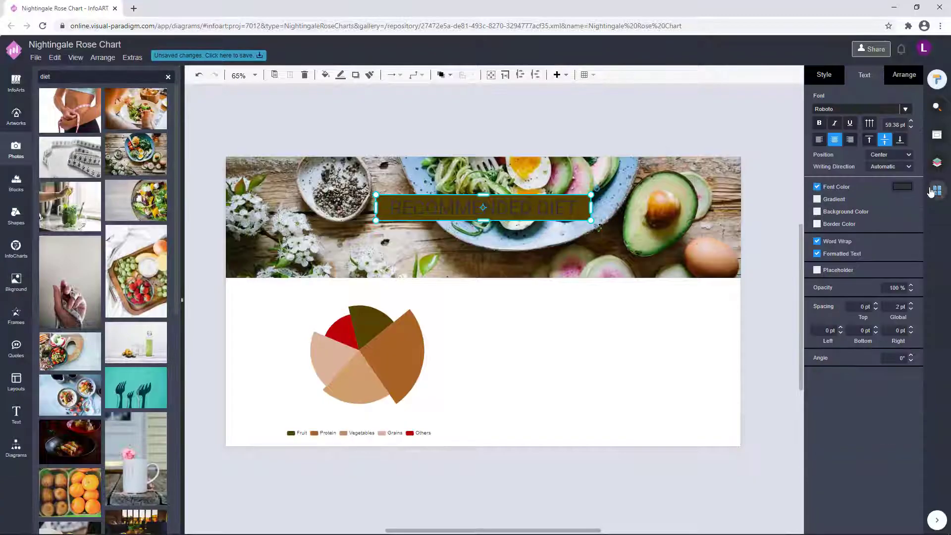
click(902, 186)
click(897, 369)
click(917, 413)
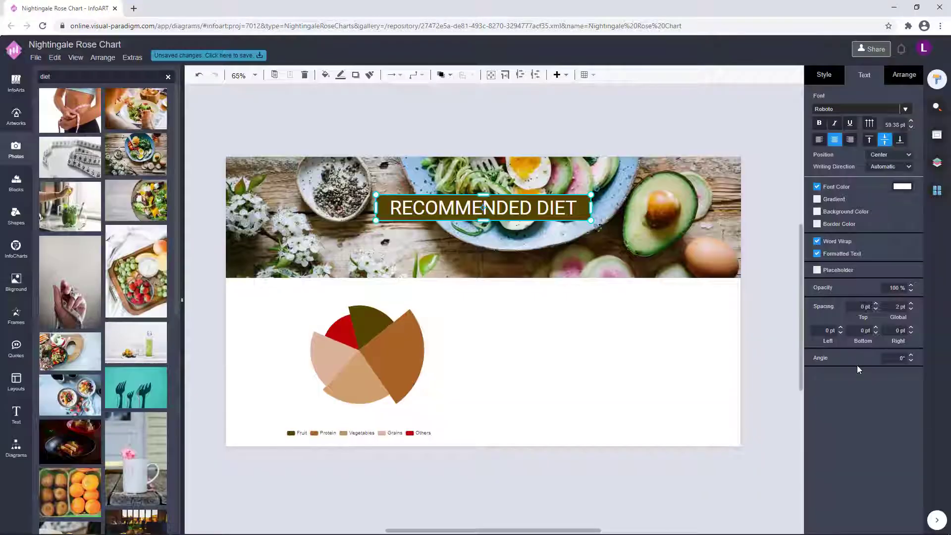
Step: Change the title's font to Alata, enlarge its box slightly and centre it horizontally on the banner
click(905, 109)
click(833, 189)
click(561, 163)
click(567, 203)
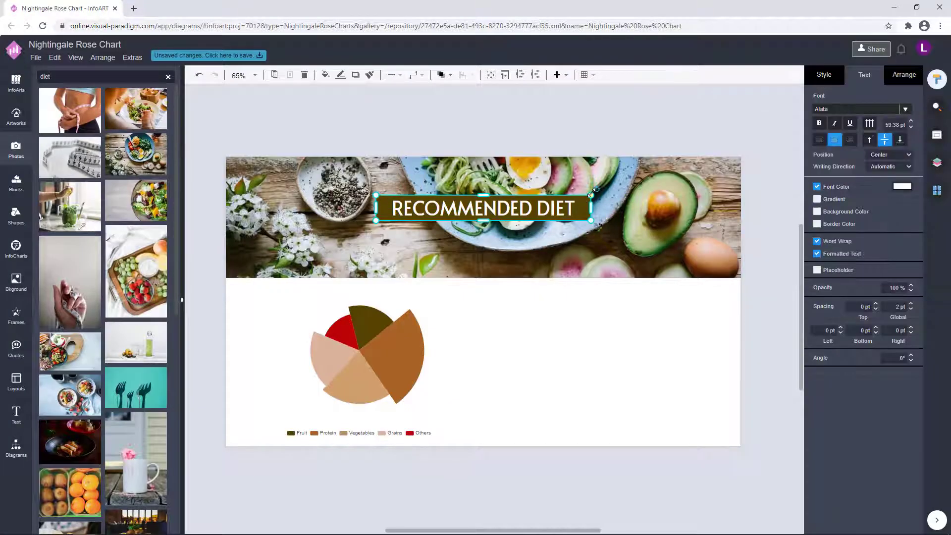
drag(568, 203, 511, 205)
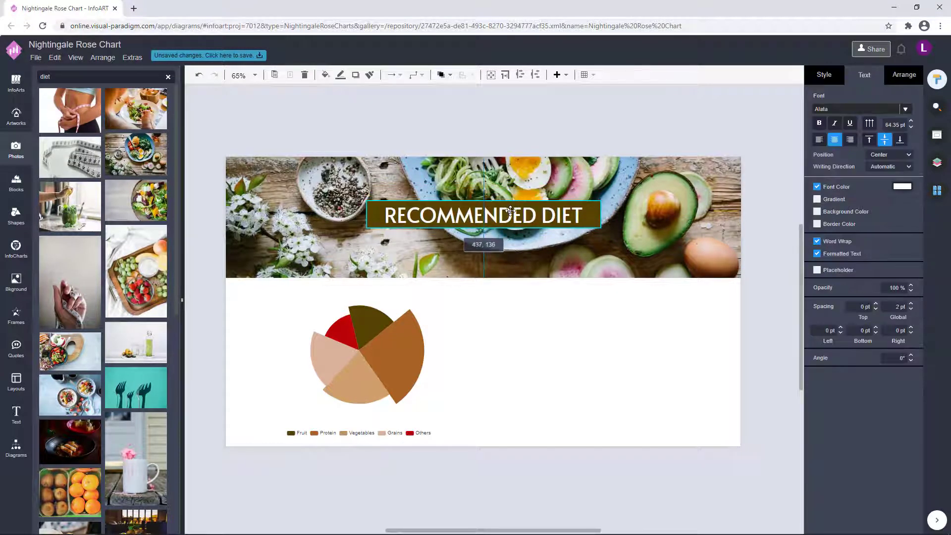
Step: Apply the Architects Daughter font to the title text, enlarge its box slightly and centre it on the banner
double_click(524, 217)
click(906, 122)
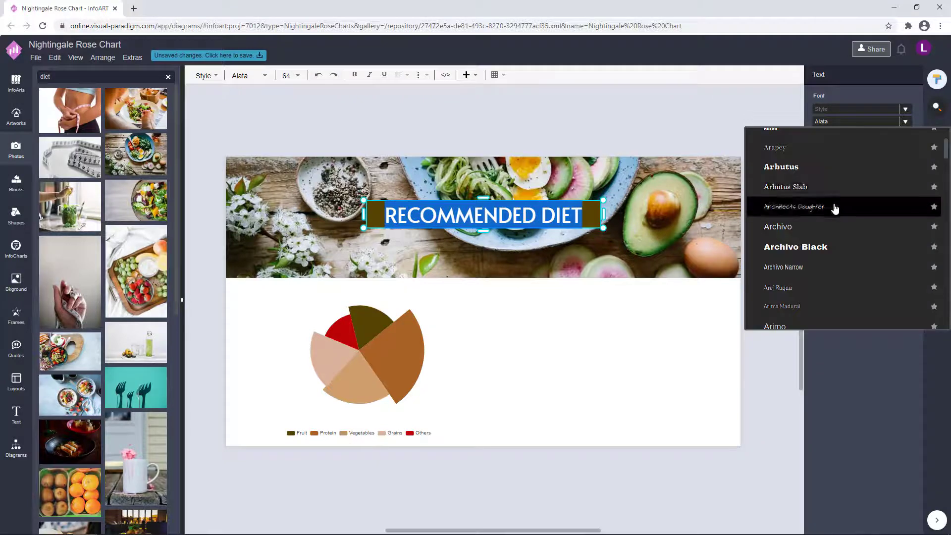
click(835, 207)
drag(550, 215, 551, 219)
click(625, 147)
click(597, 199)
drag(605, 193, 608, 193)
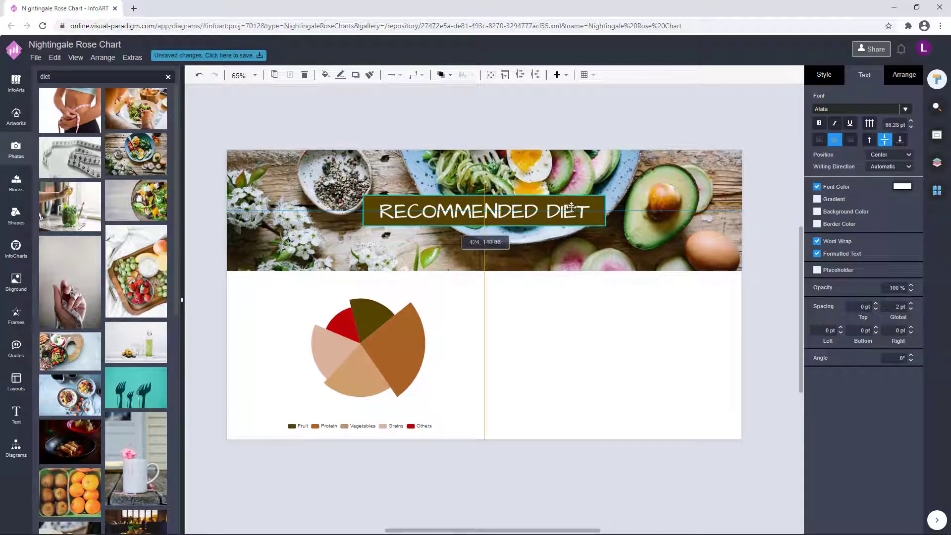
Step: Nudge the rose chart slightly up and left below the banner
click(409, 312)
mouse_move(409, 311)
mouse_down()
mouse_move(401, 299)
mouse_move(400, 307)
mouse_up()
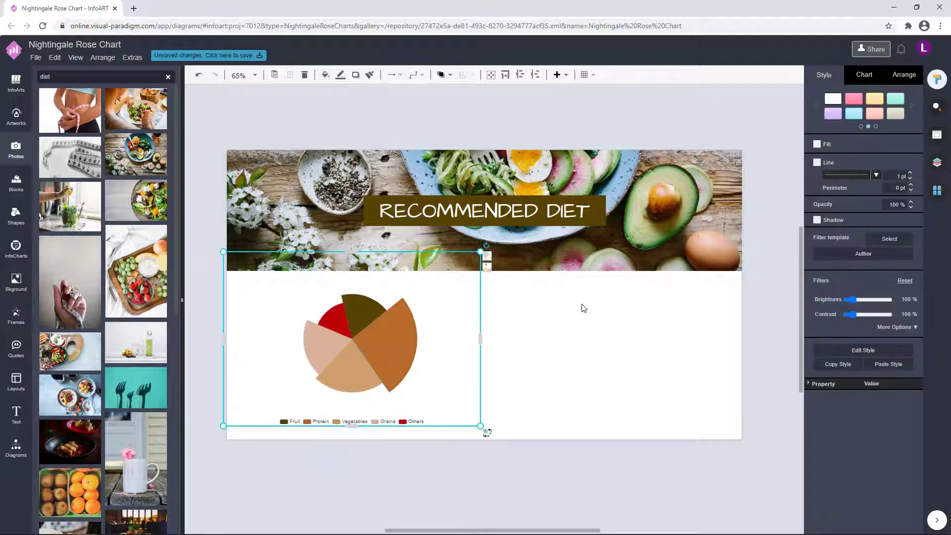
click(581, 306)
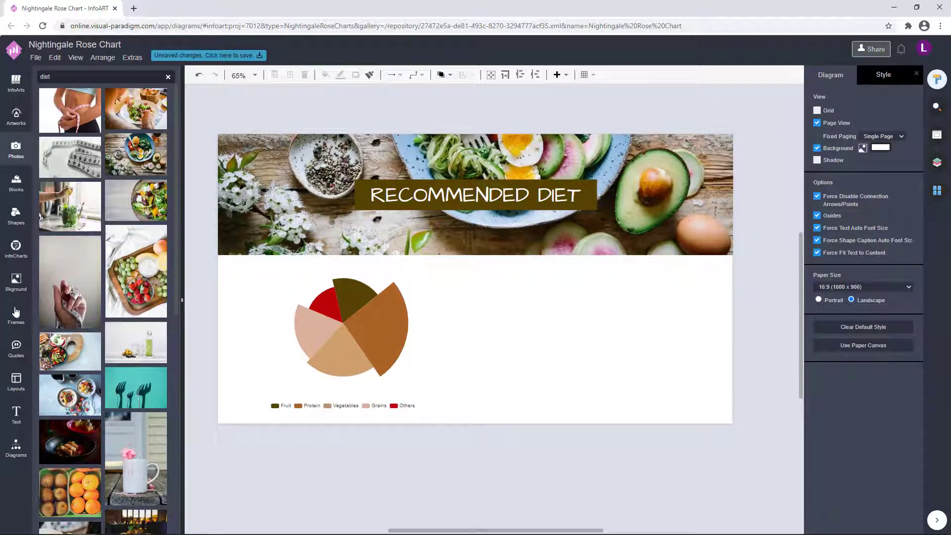
Step: Add a layout of one tall cell beside two stacked cells, sized to fill the page area to the chart's right
click(17, 378)
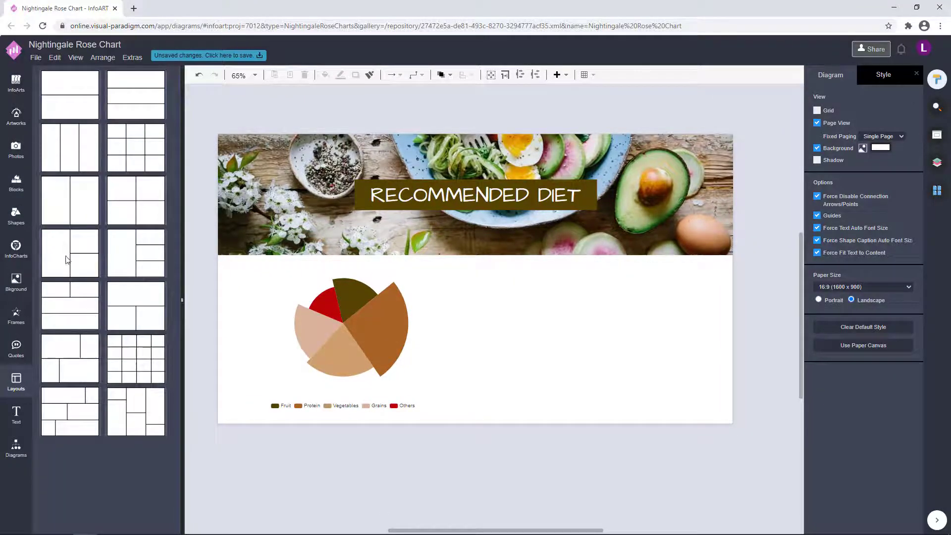
click(505, 299)
drag(692, 352, 734, 354)
drag(590, 448, 590, 424)
click(558, 305)
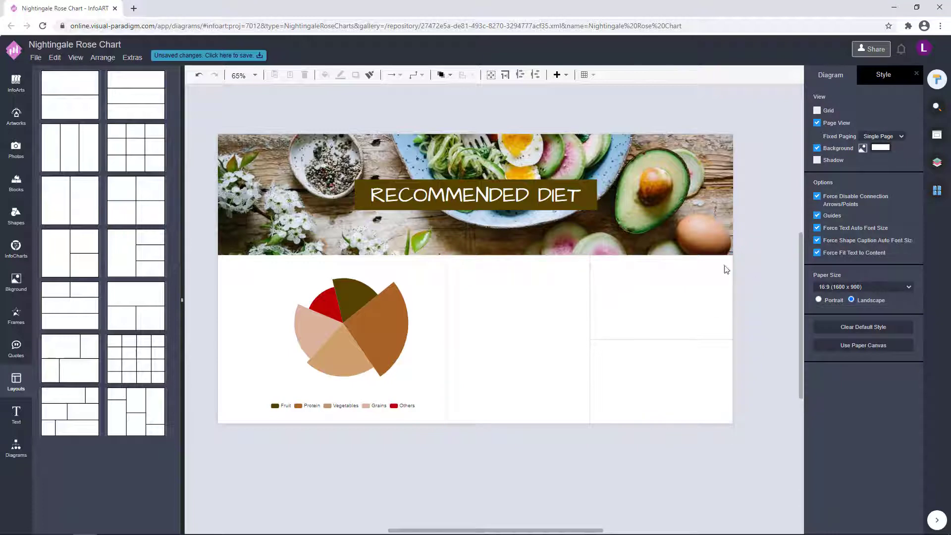
Step: Fill the layout's lower-right cell with the same dark olive colour as the title box
click(677, 368)
click(661, 363)
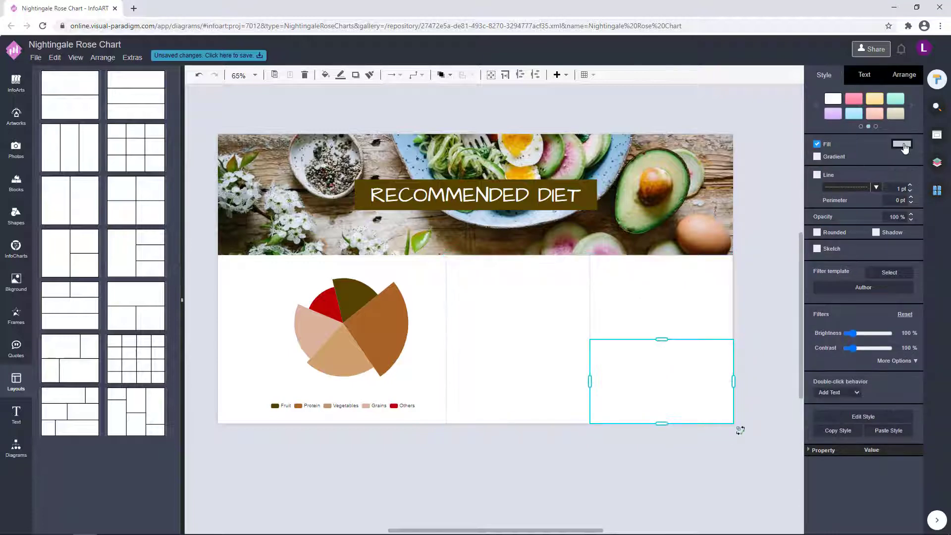
click(902, 144)
click(918, 369)
Step: Try to fill the layout's upper-right cell with the colour #BD9365
click(703, 298)
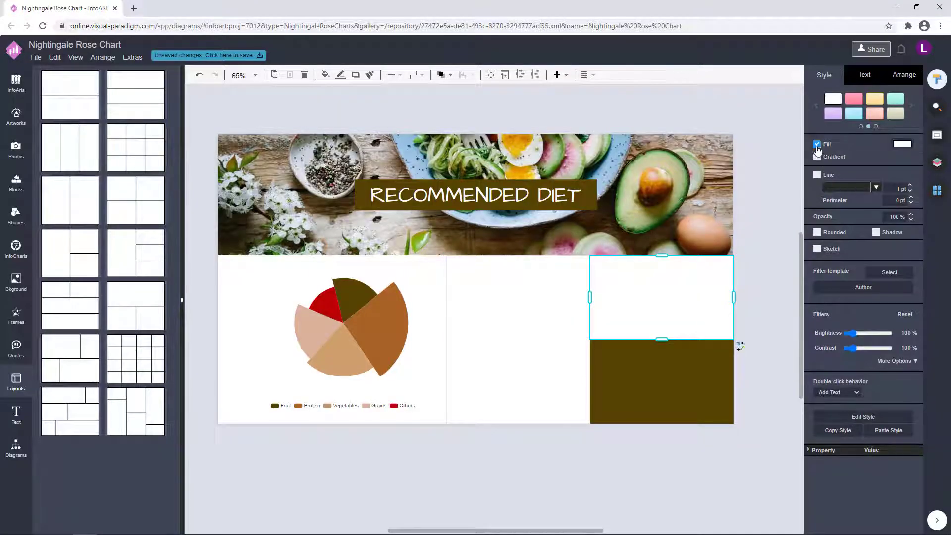
click(907, 144)
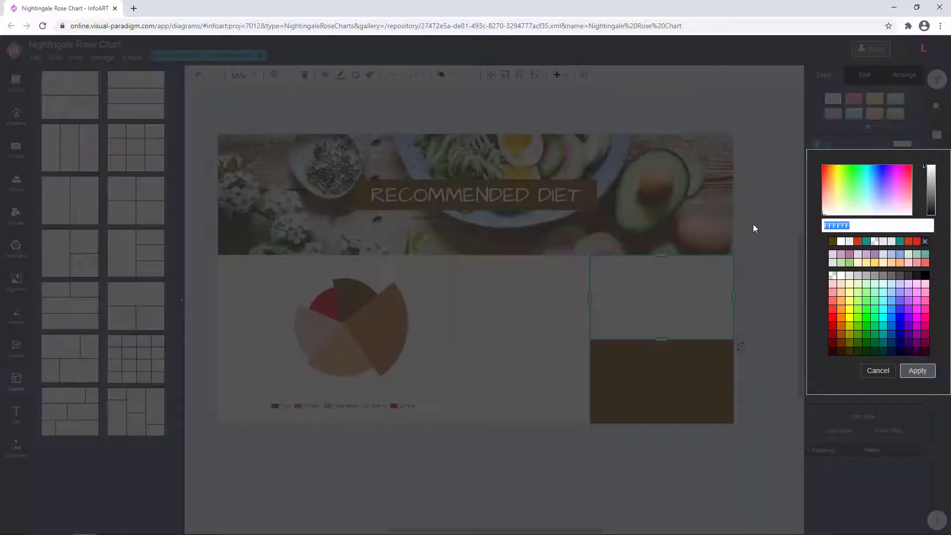
text(bd9365)
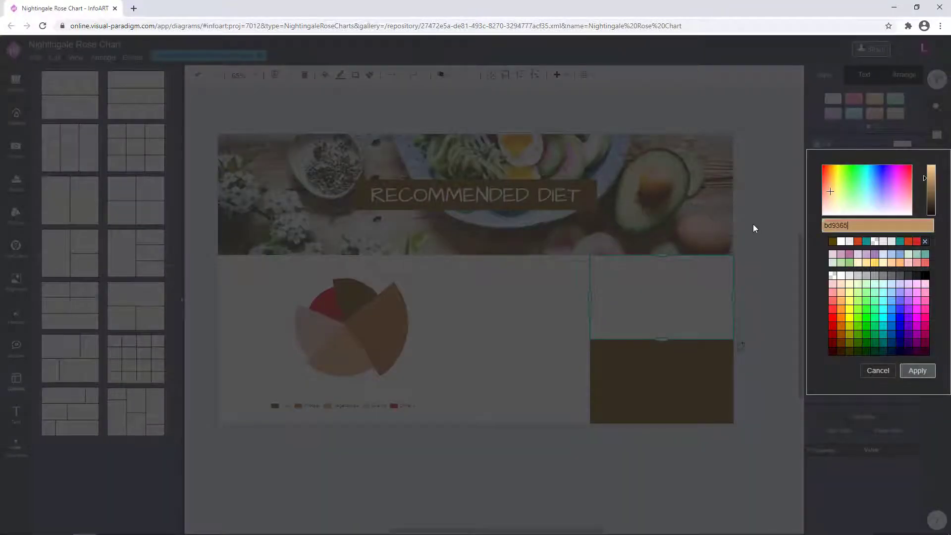
key(BackSpace)
key(BackSpace)
key(BackSpace)
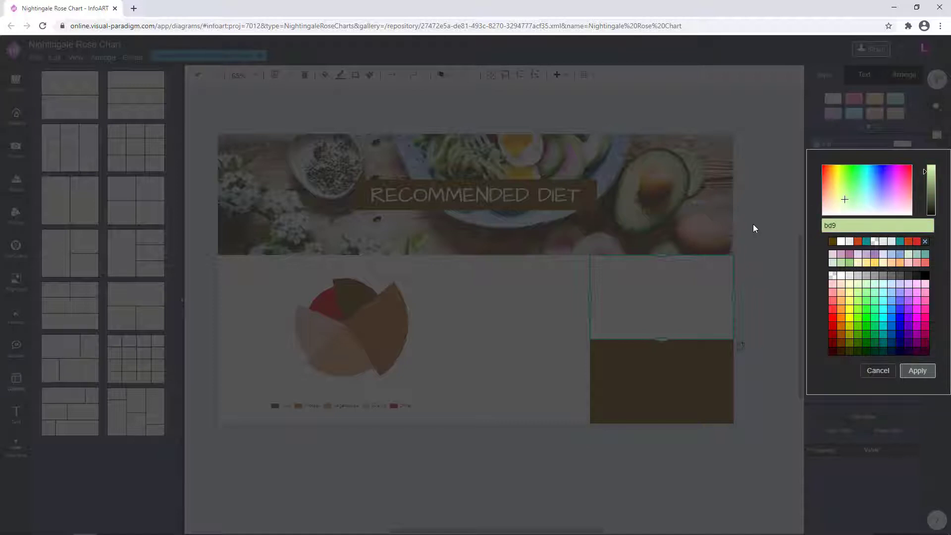
text(36)
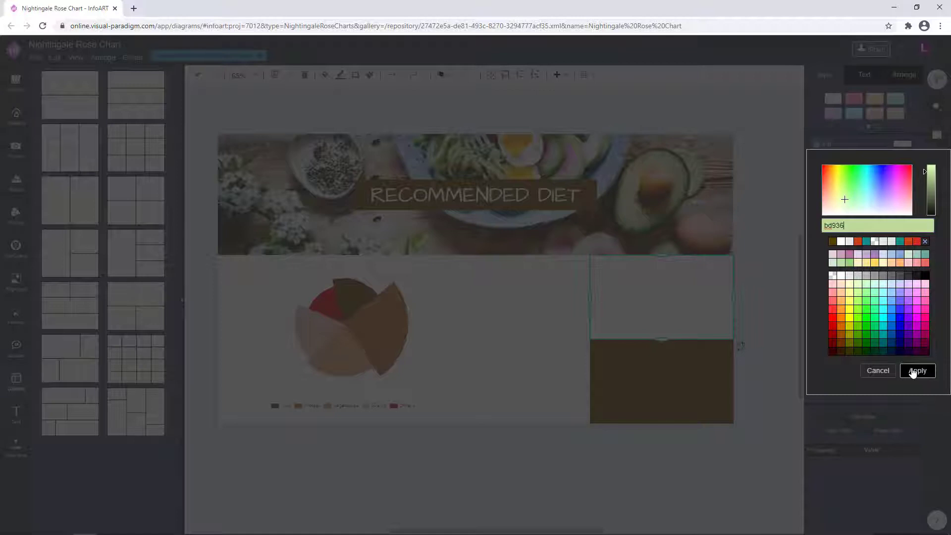
text(5)
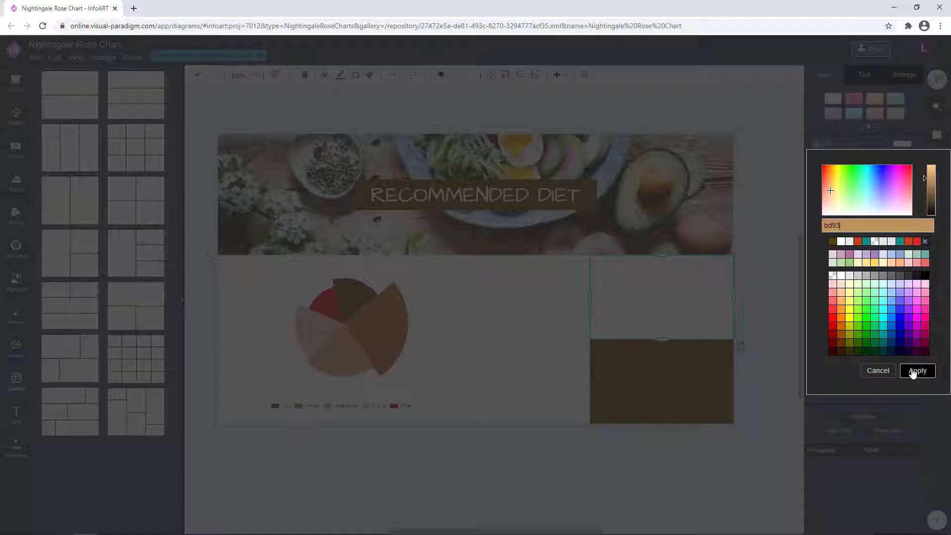
key(BackSpace)
click(913, 373)
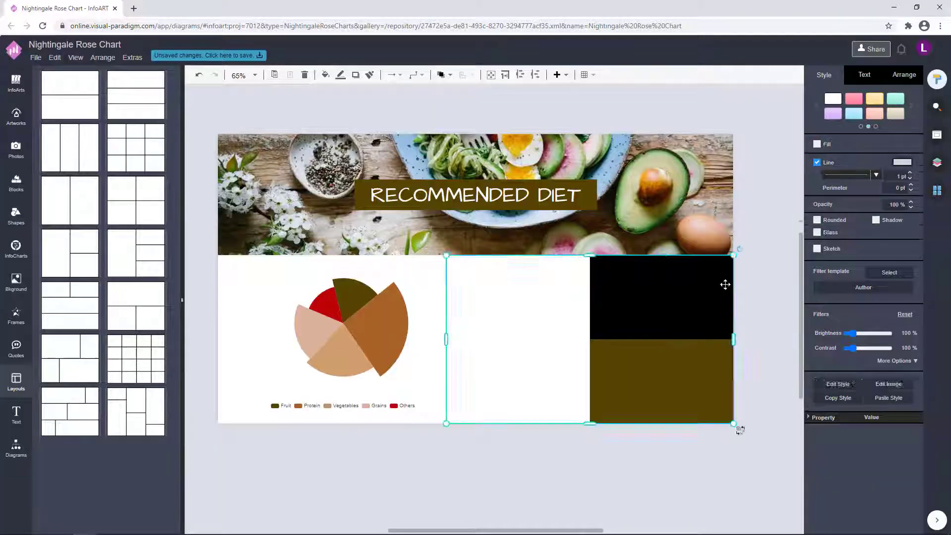
Step: Fill the layout's upper-right cell with a muted sage green
click(909, 151)
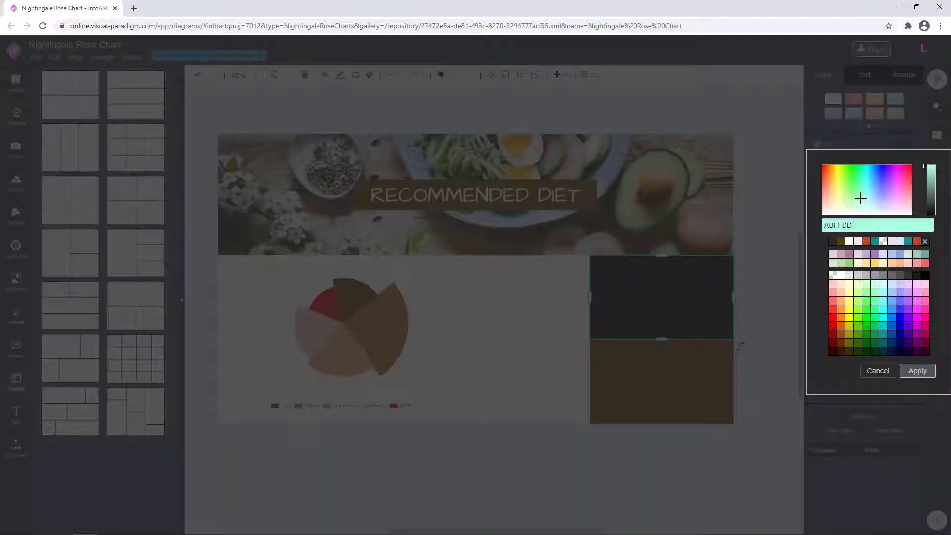
click(843, 204)
click(930, 178)
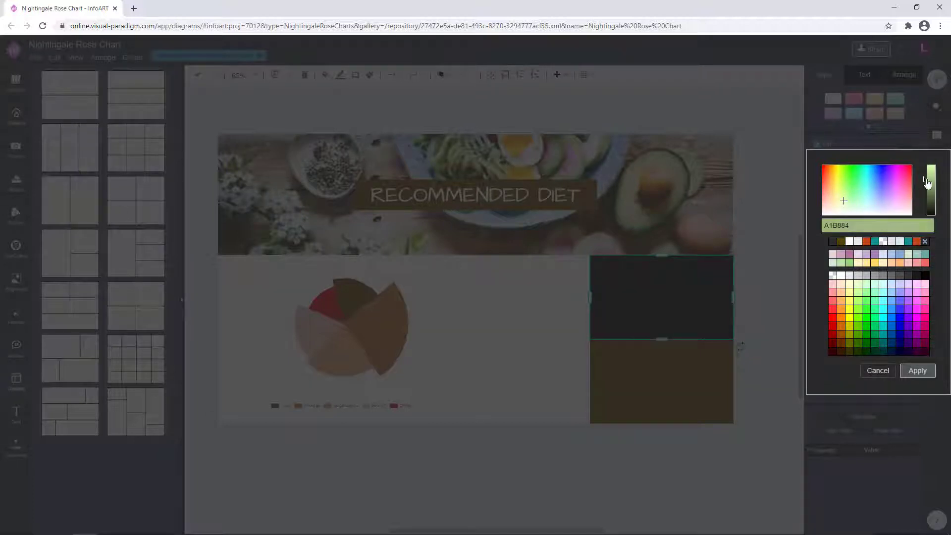
click(918, 371)
click(751, 253)
Step: Fill the layout's tall left cell with the rust brown colour #AB6320
scroll(751, 253, down, 1)
click(691, 267)
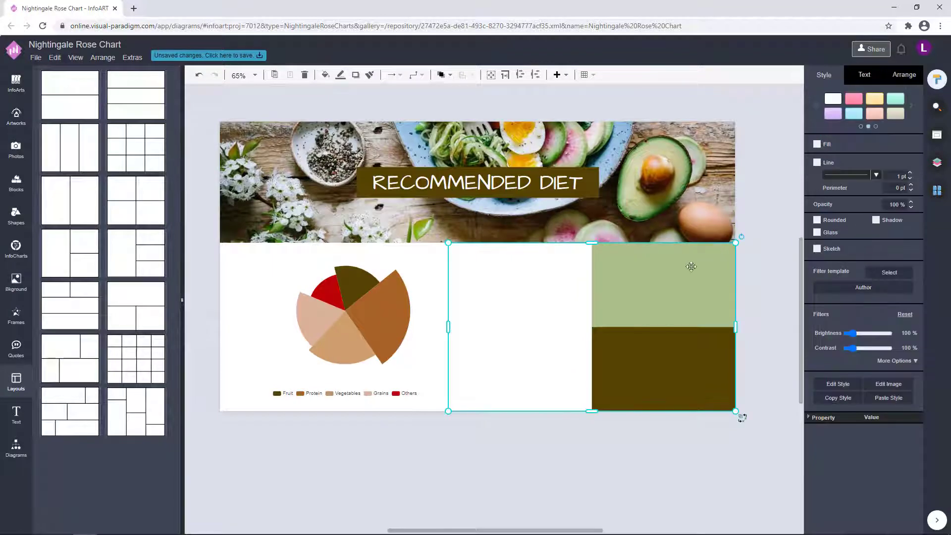
click(548, 288)
click(817, 144)
click(899, 142)
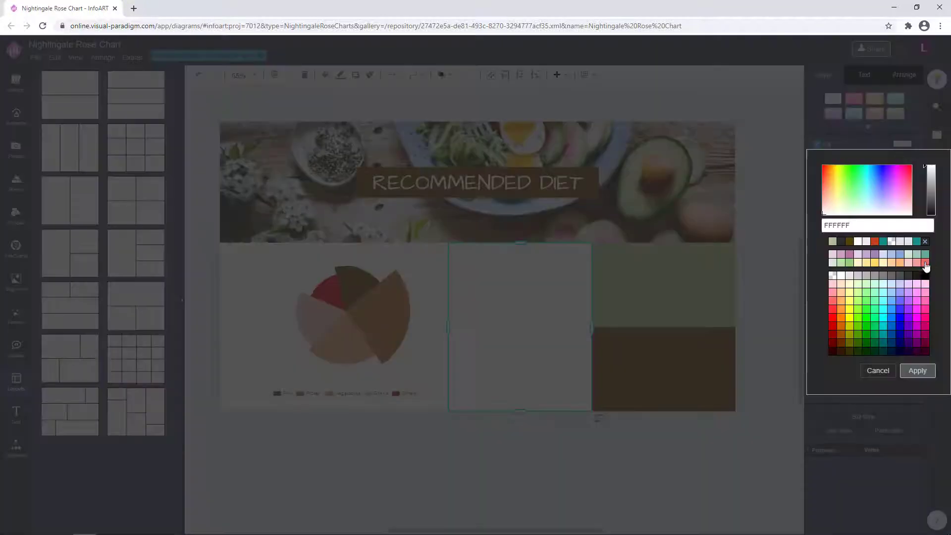
text(ab632)
text(0)
click(917, 370)
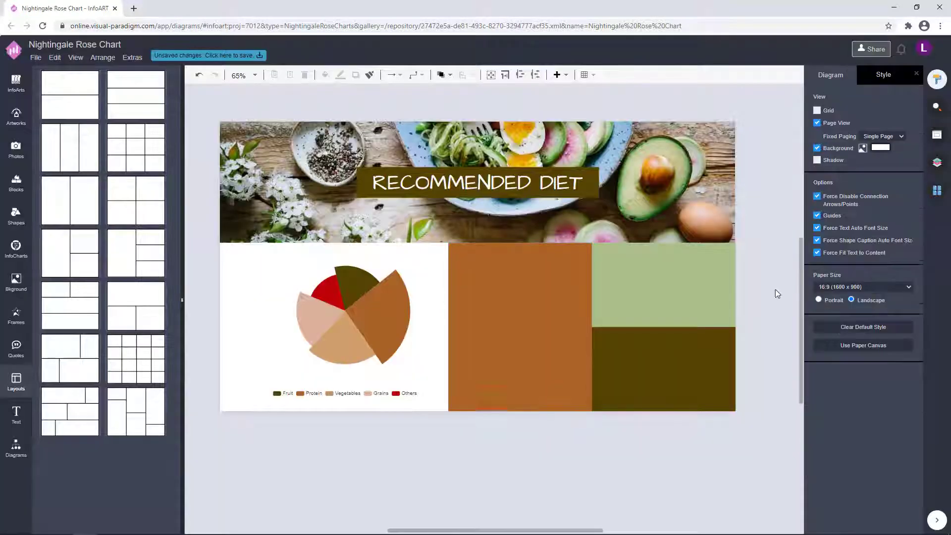
Step: Lighten the fill of the layout's upper-right cell to the green #B1C992
click(425, 322)
click(777, 262)
click(420, 329)
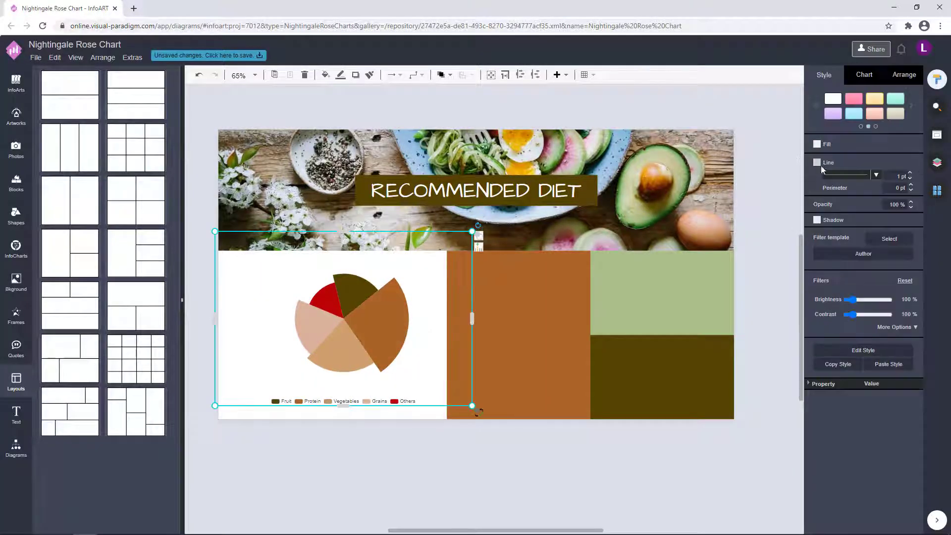
click(695, 271)
click(903, 143)
drag(929, 182, 928, 181)
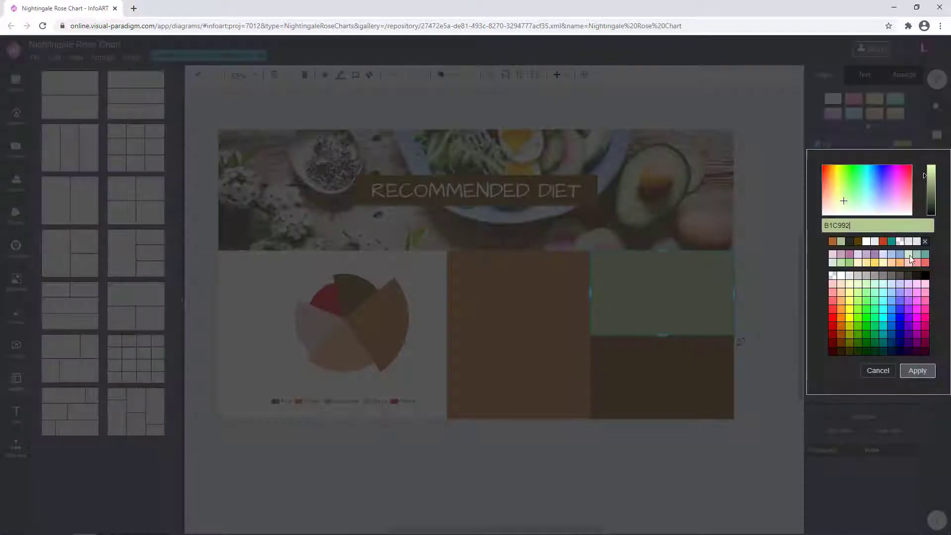
click(917, 371)
Step: Recolour the chart's Others category to a light green matching the layout's upper-right cell
click(396, 327)
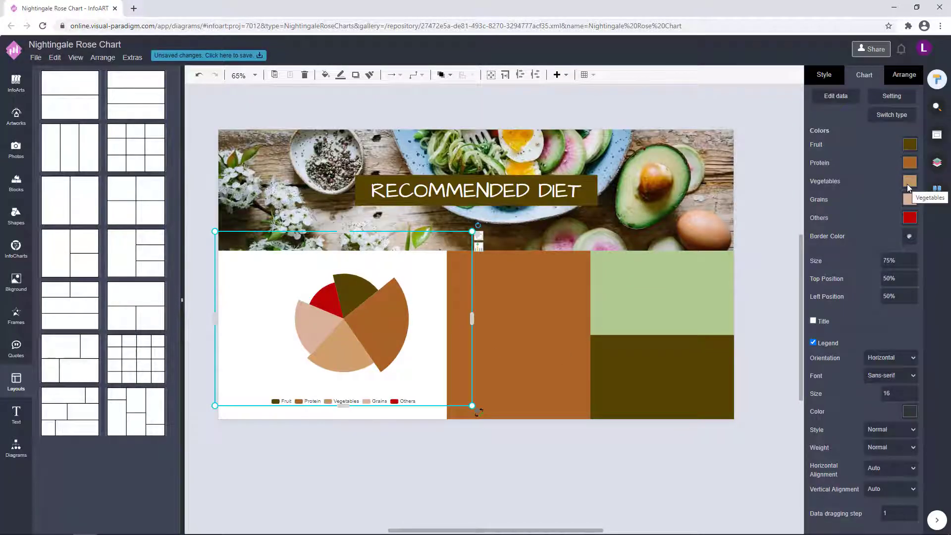
click(911, 218)
click(900, 342)
drag(872, 324, 855, 327)
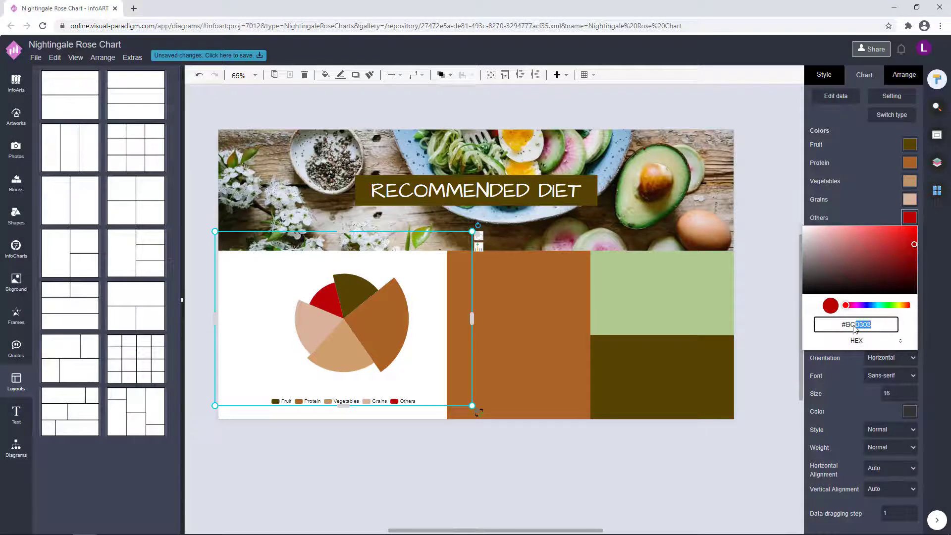
text(1CB91)
click(757, 229)
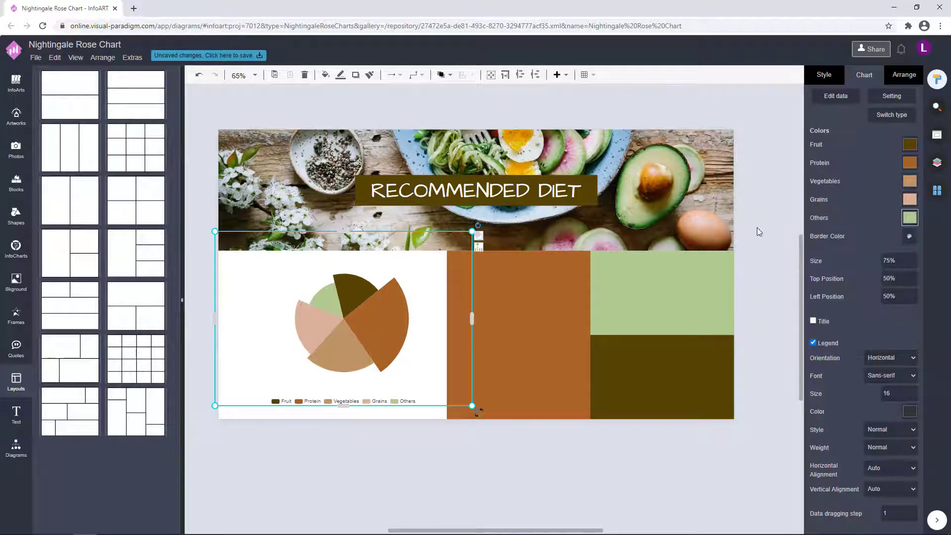
Step: Enlarge the rose chart slightly and centre it in the empty area beside the brown cell
drag(355, 326, 348, 331)
drag(427, 250, 465, 225)
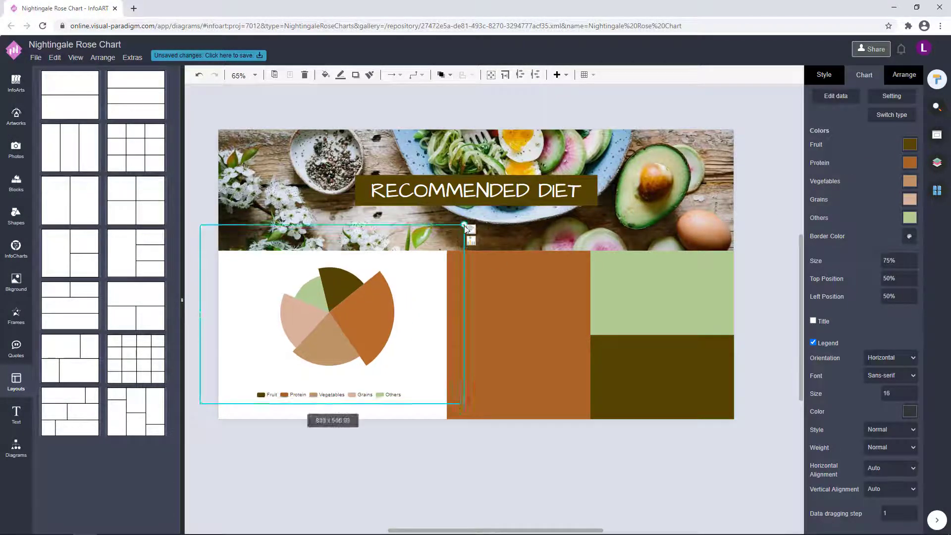
drag(360, 327, 349, 346)
click(408, 461)
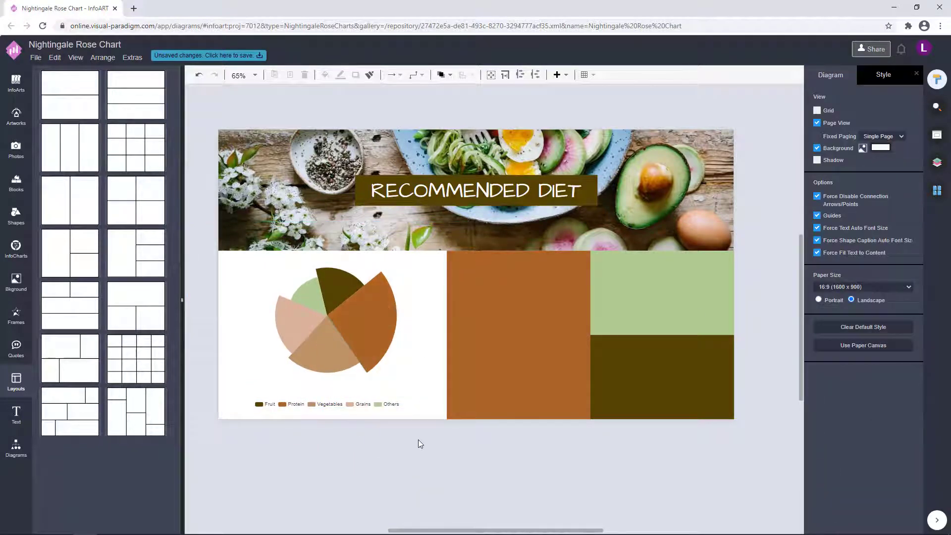
Step: Try the page background colours #FFFCFE and #EDE8EC
click(881, 147)
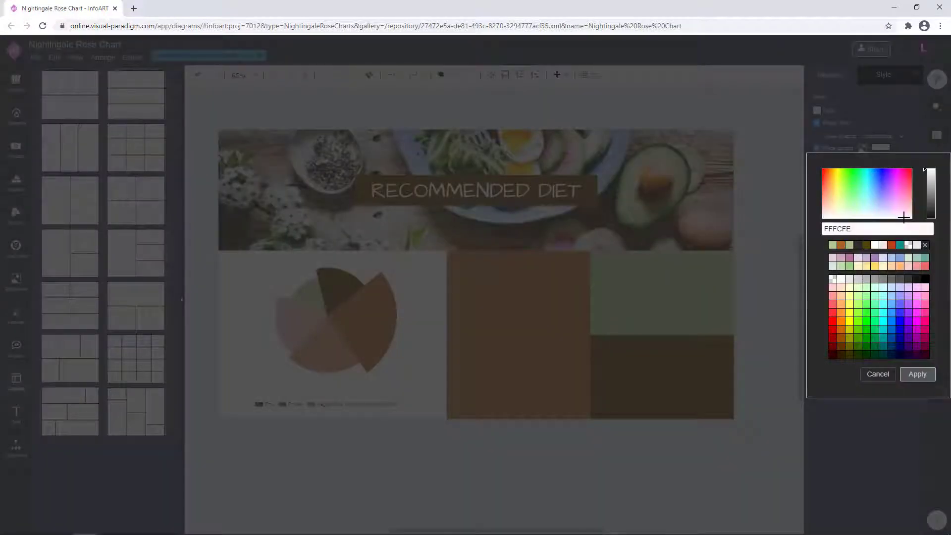
drag(904, 217, 903, 231)
click(919, 375)
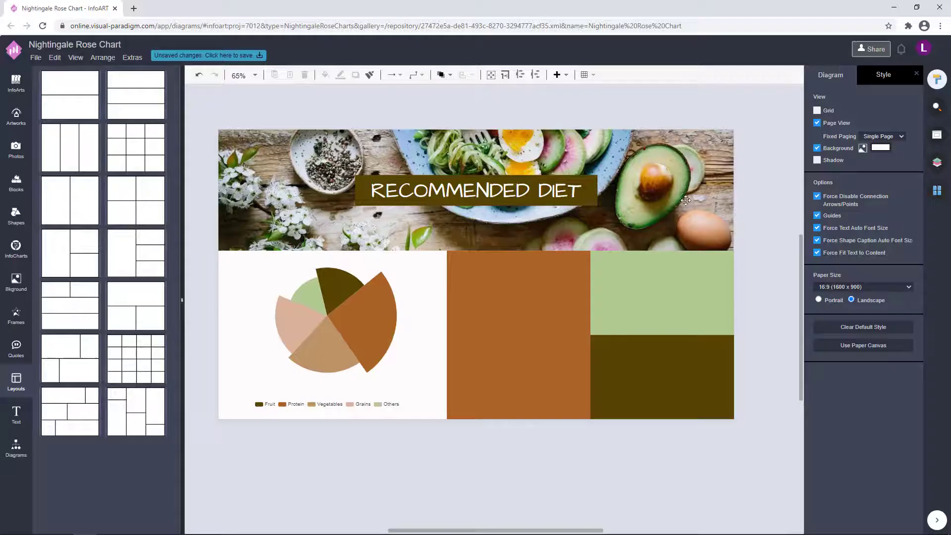
click(881, 148)
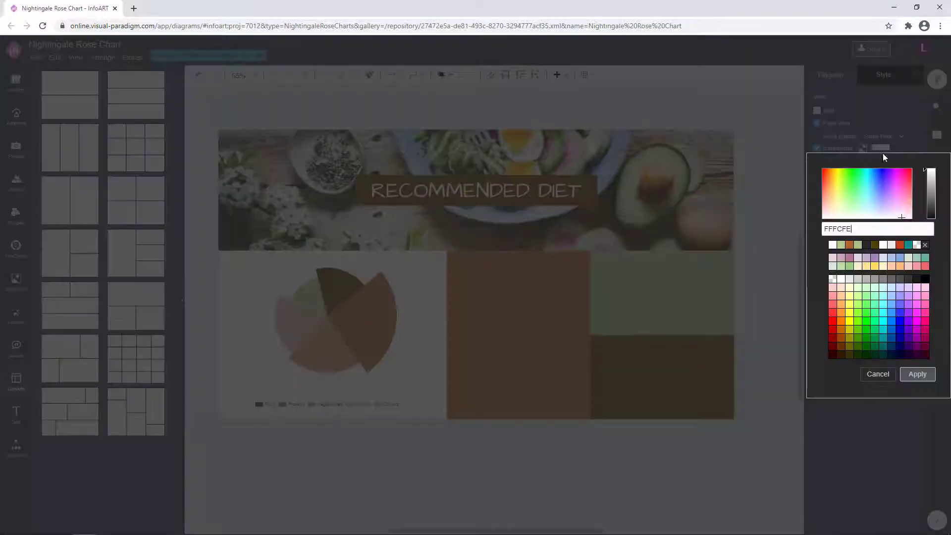
click(924, 172)
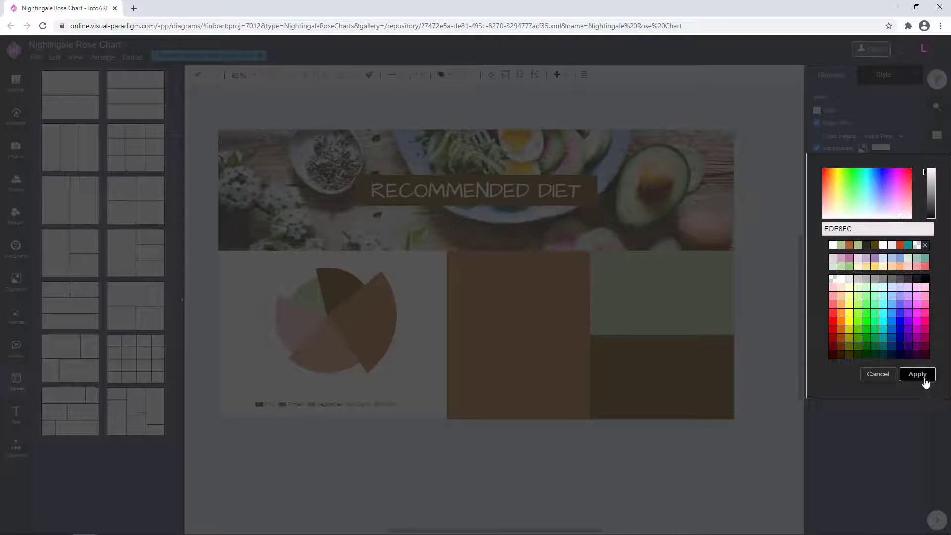
click(925, 380)
Step: Set the page background to the warm off-white colour #F7F4ED
click(881, 148)
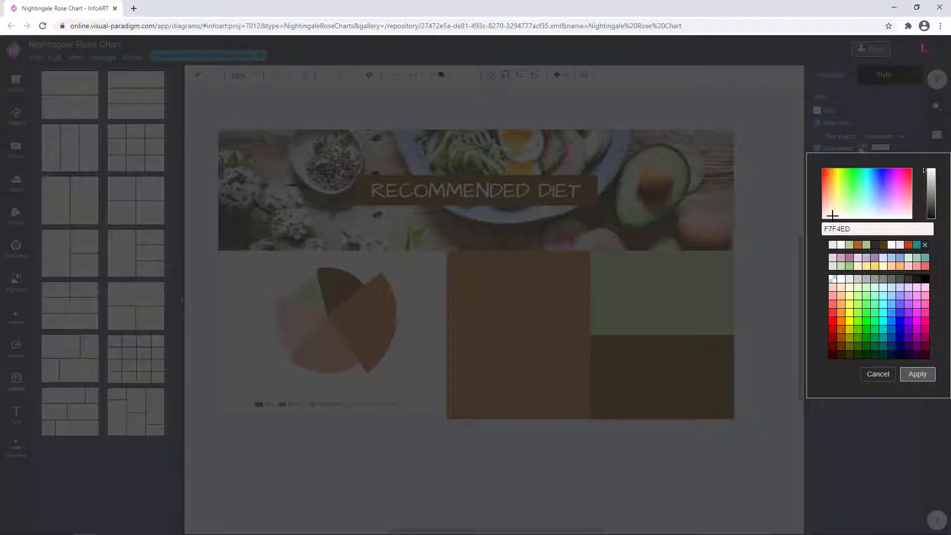
click(918, 375)
click(881, 148)
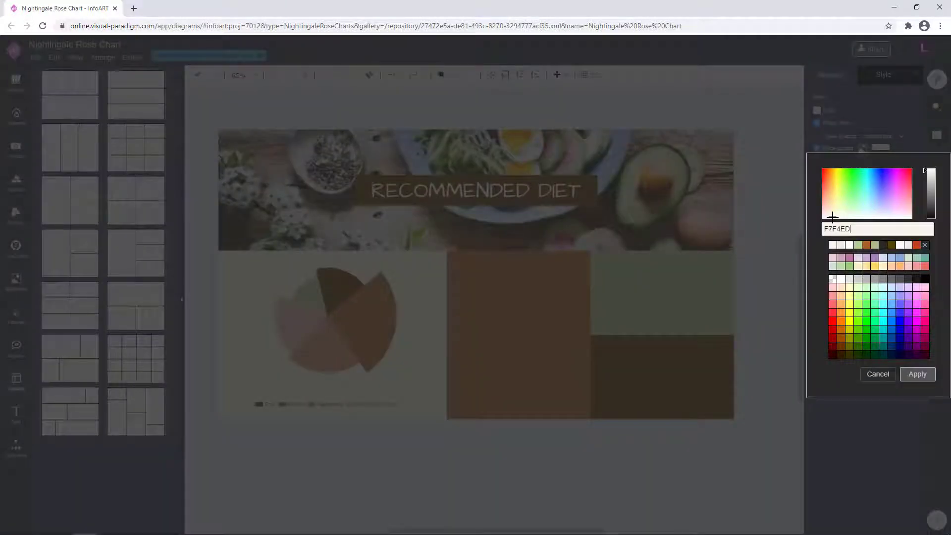
click(917, 374)
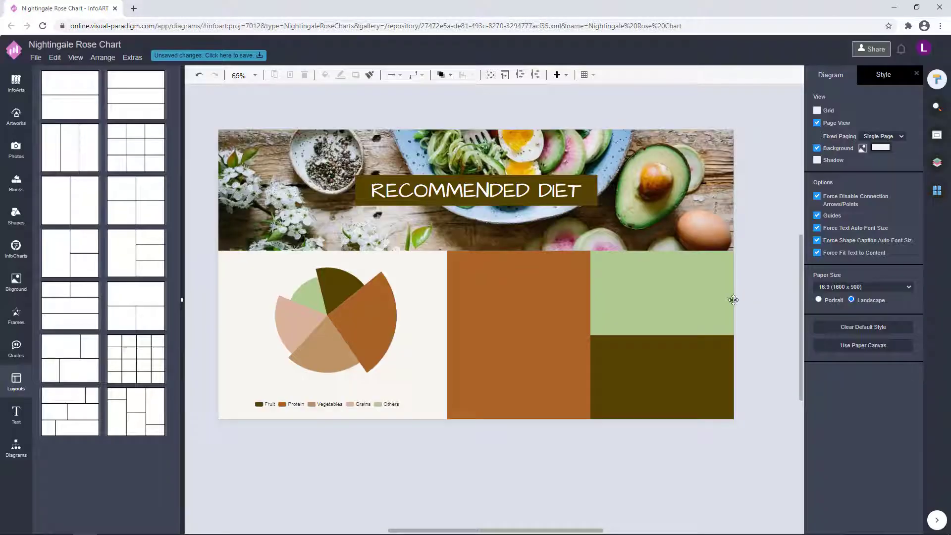
Step: Scale the rose chart up a little more and recentre it within the off-white area
click(370, 311)
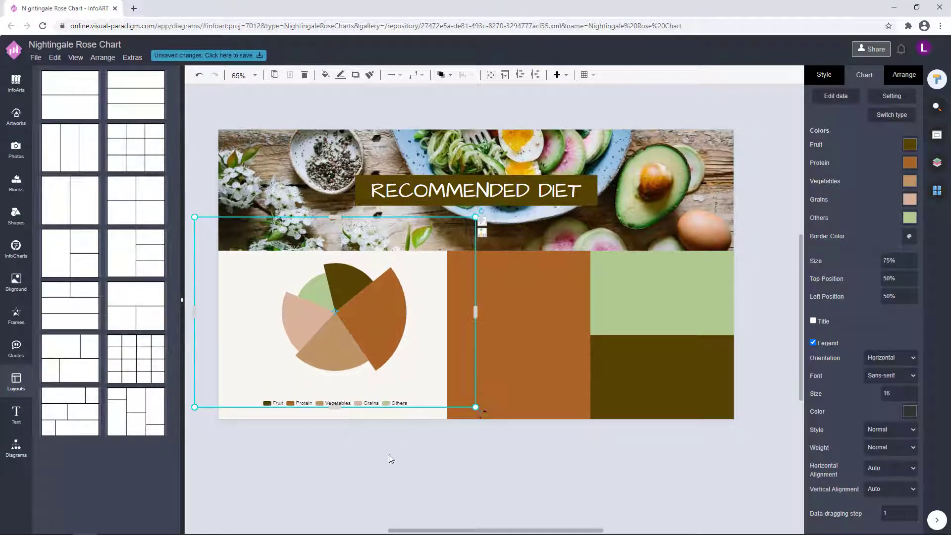
mouse_move(374, 347)
mouse_down()
mouse_move(366, 349)
mouse_move(373, 328)
mouse_up()
click(416, 474)
click(412, 459)
Step: Enlarge the Recommended Diet title box to about 784 by 99 pt, keeping it centred on the banner
click(522, 187)
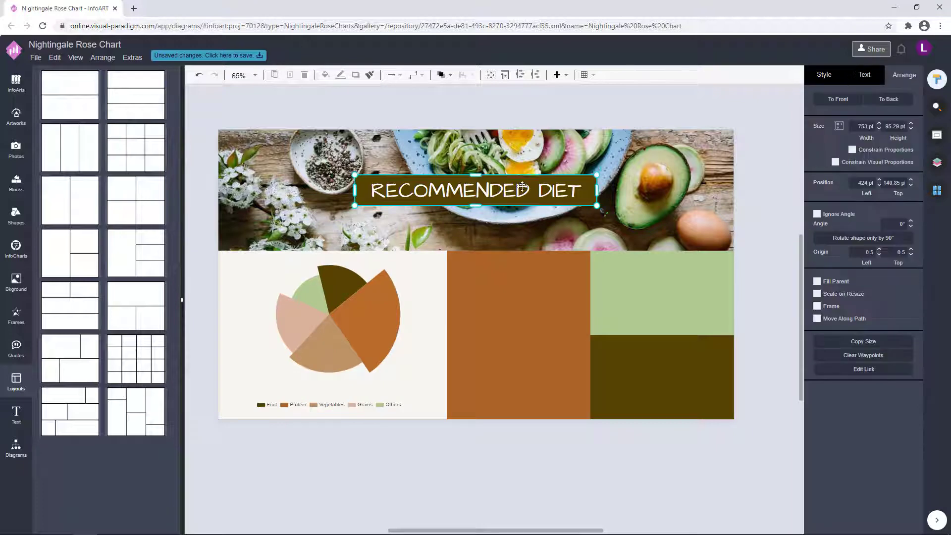
drag(597, 206, 566, 193)
click(652, 120)
Step: Apply a light green colour overlay to the banner photo at 36% strength
click(658, 166)
click(826, 75)
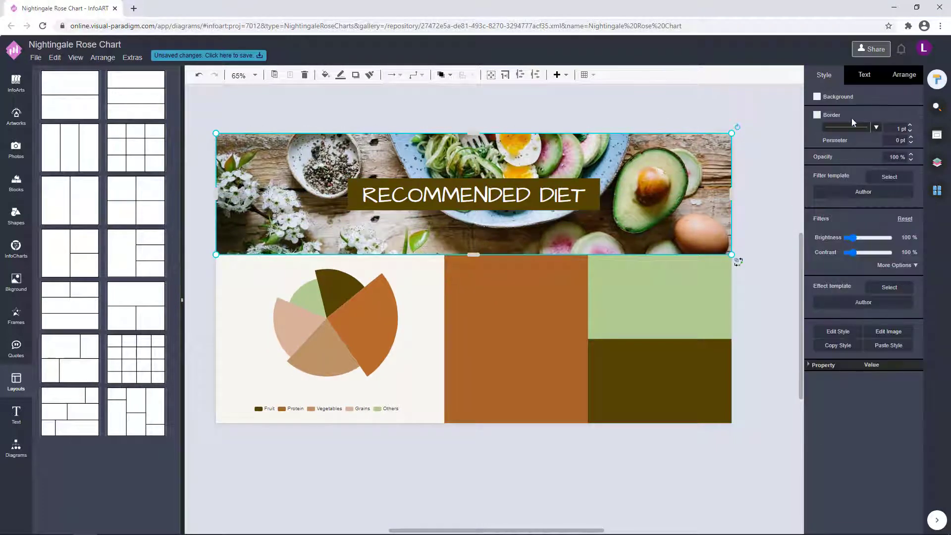
click(896, 265)
click(849, 359)
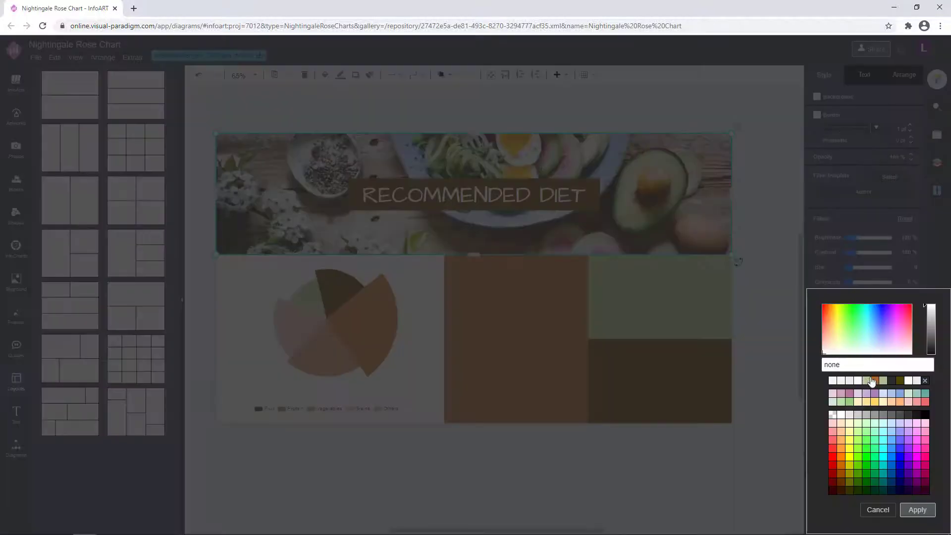
click(867, 382)
click(917, 510)
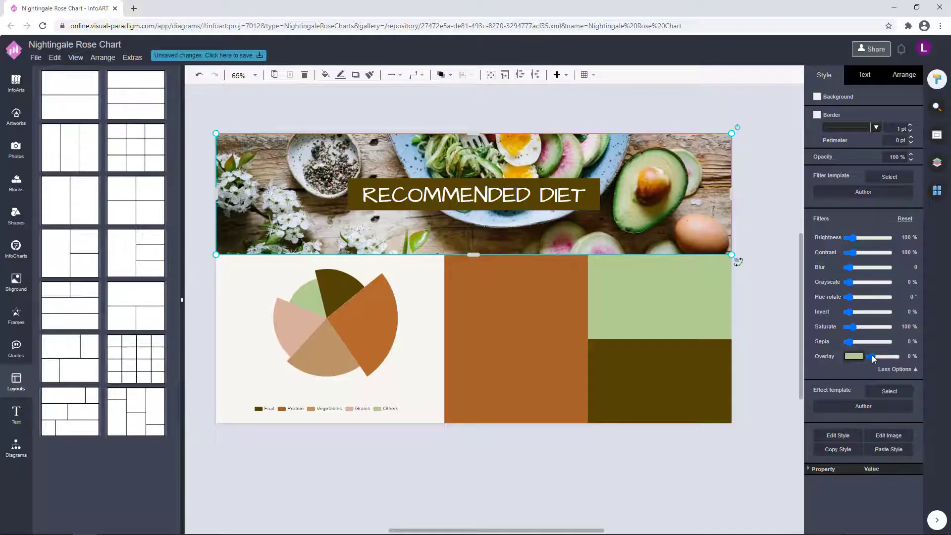
drag(872, 356, 882, 357)
Step: Change the banner photo's overlay colour to the dark olive used in the title box
click(853, 357)
click(867, 380)
click(917, 510)
click(860, 357)
click(910, 389)
click(917, 510)
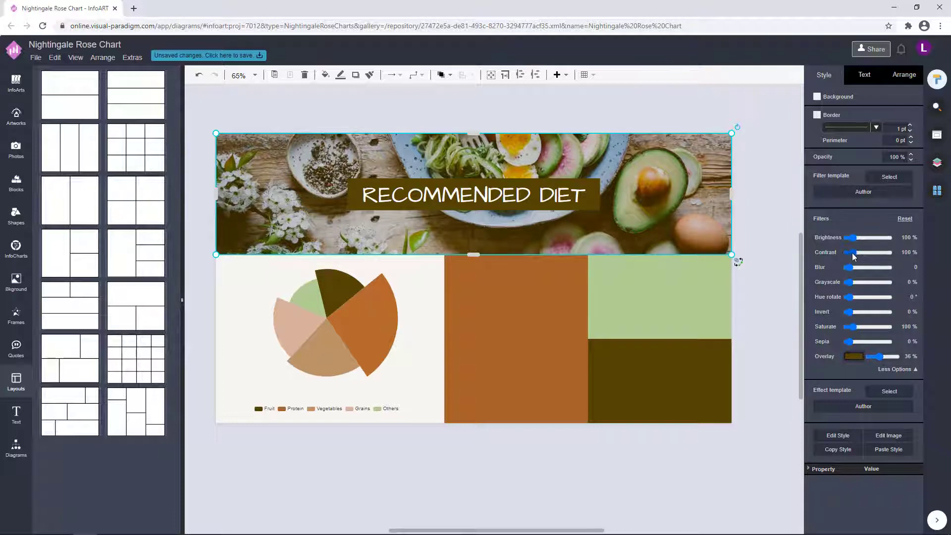
click(774, 266)
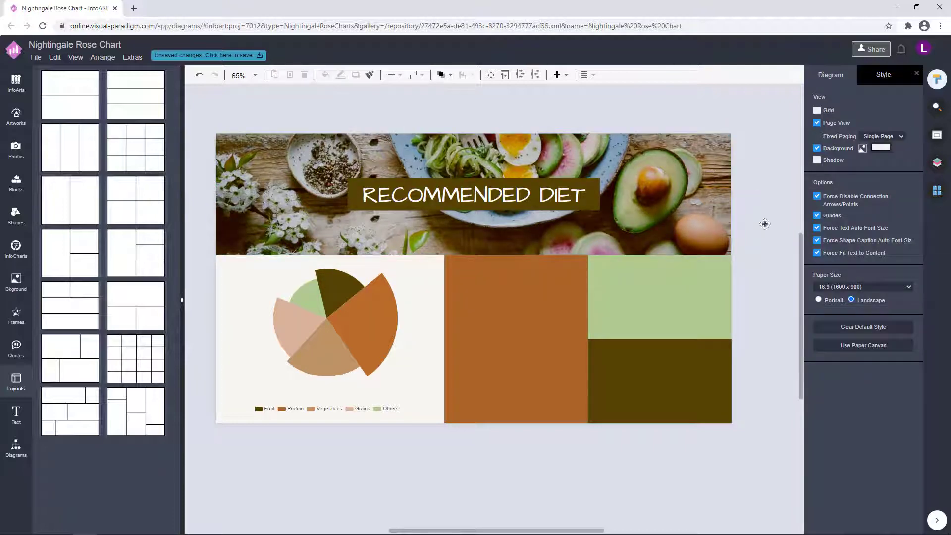
Step: Increase the chart legend's font size and set its text colour to dark brownish grey, RGB 71, 66, 62
click(367, 302)
click(865, 75)
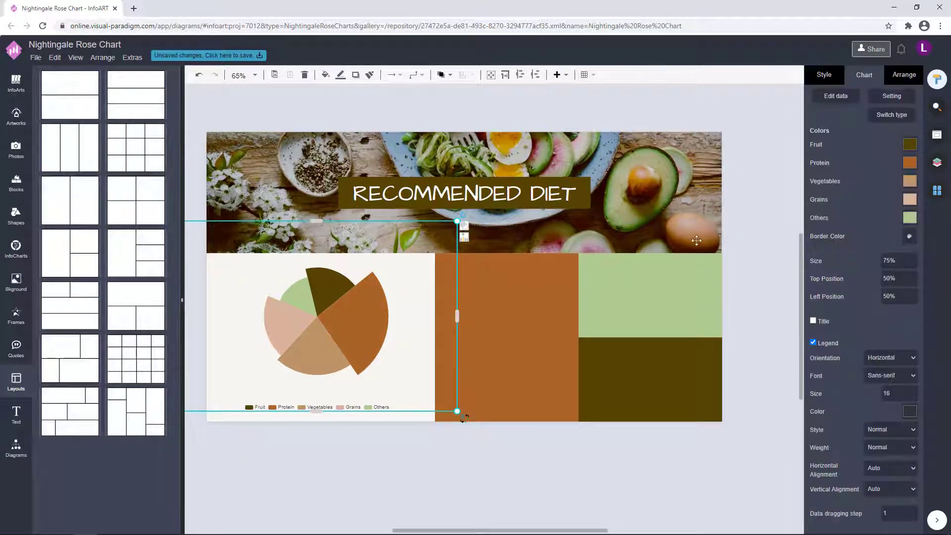
click(913, 393)
click(909, 411)
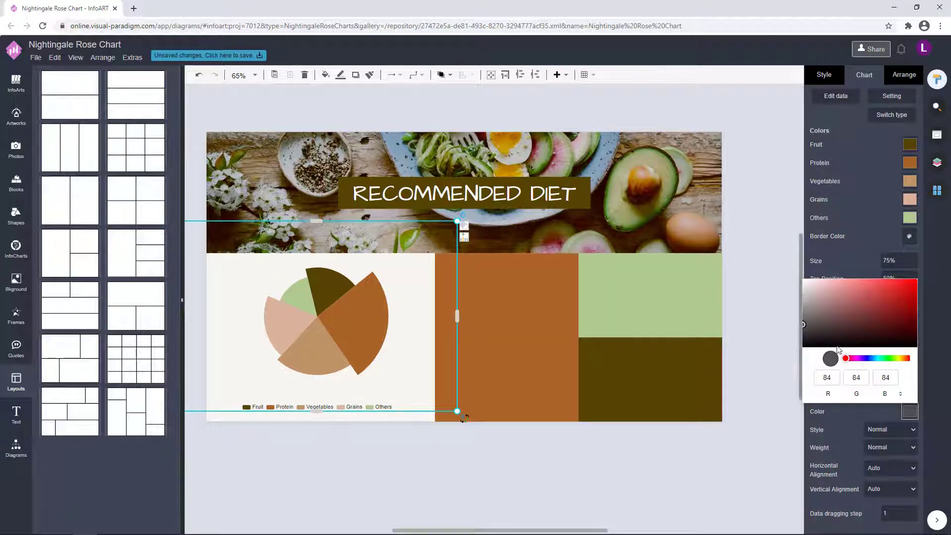
drag(853, 358, 905, 359)
click(816, 329)
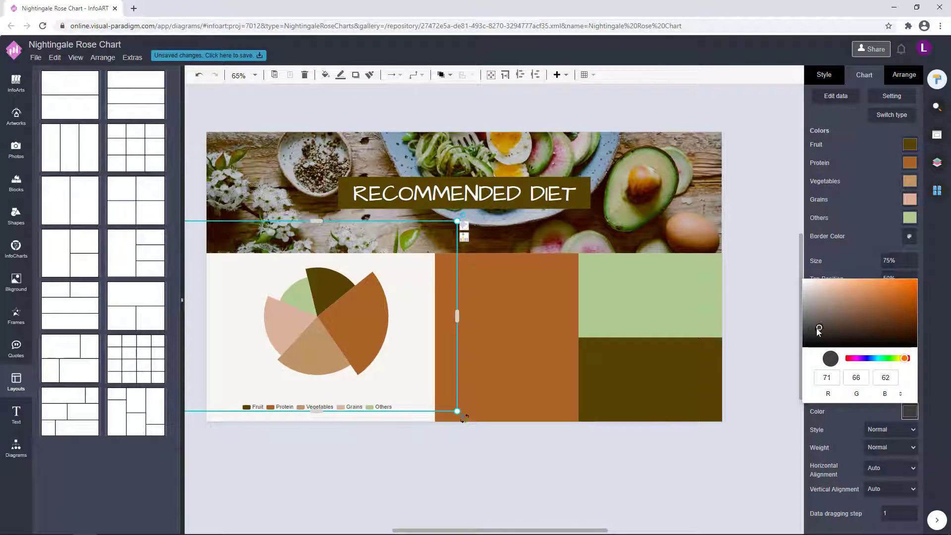
click(583, 471)
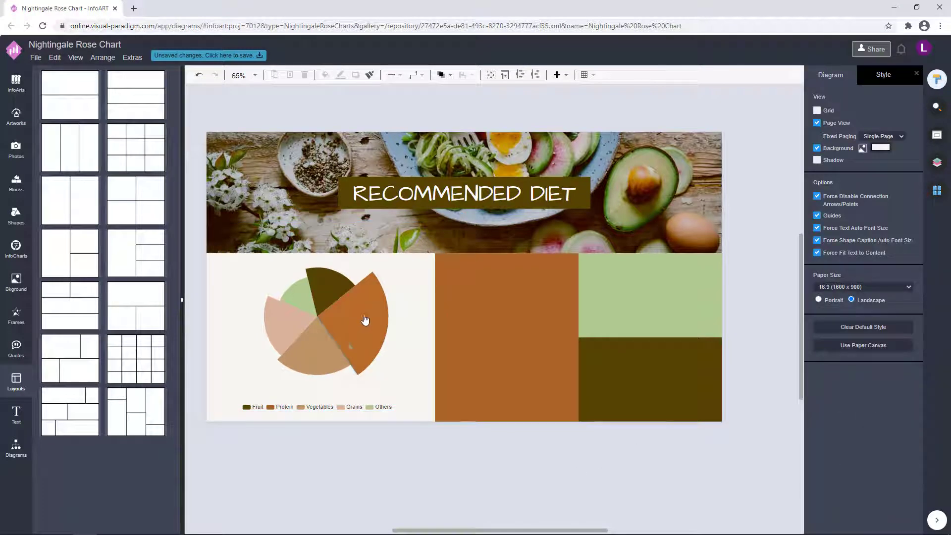
click(417, 469)
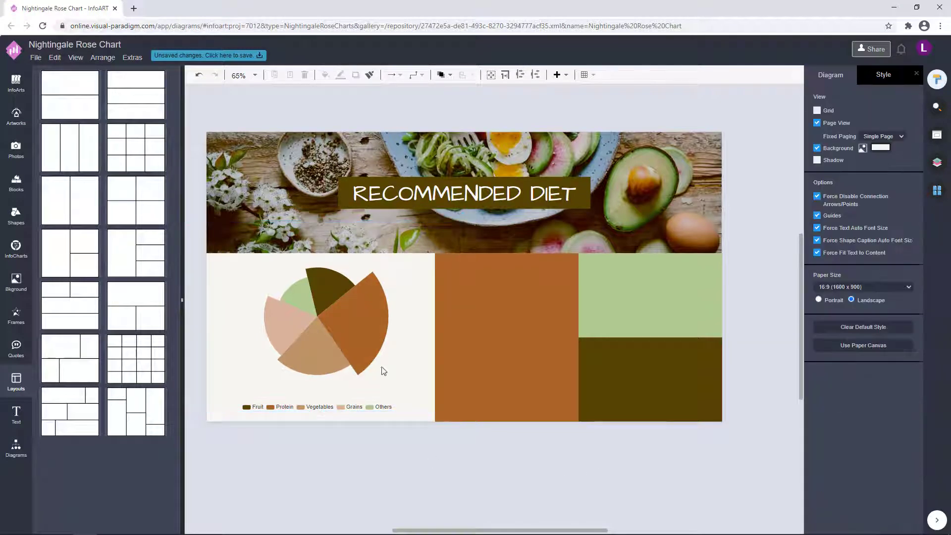
Step: Add a four-line Lorem ipsum paragraph as a text box over the banner's upper-right corner
click(533, 188)
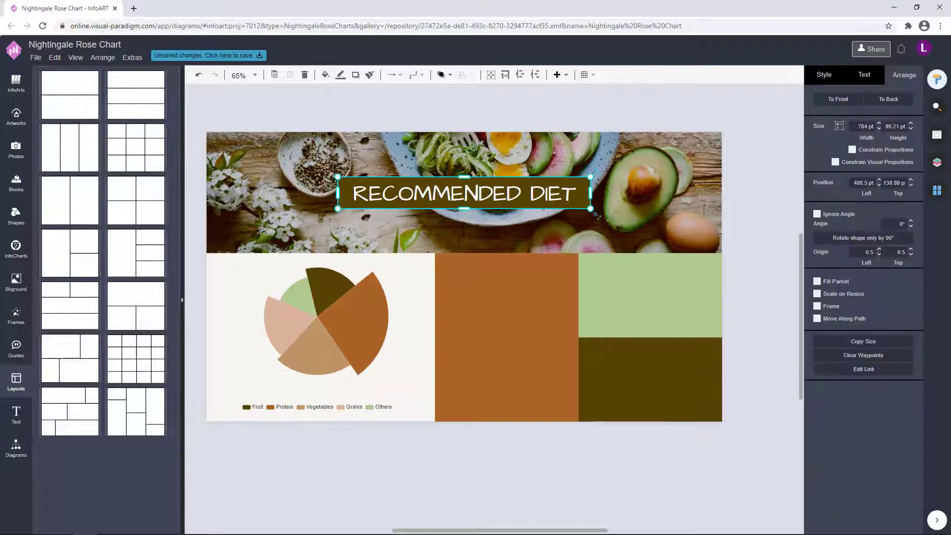
click(570, 98)
text(Lorem ipsum dolor sit amet, consectetur adipiscing elit. Mauris ultrices laoreet urna quis luctus. Suspendisse ac metus at felis mollis rutrum. In mollis nunc quis ipsum viverra, et vulputate lacus accumsan.)
Step: Change the whole Lorem ipsum paragraph from the handwritten font to a clean sans-serif font
double_click(742, 124)
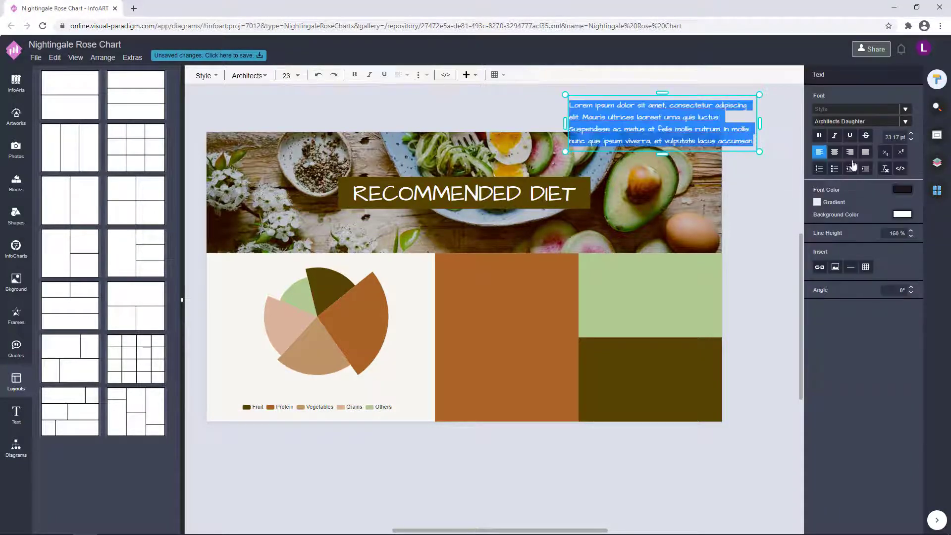
click(906, 122)
scroll(842, 207, down, 4)
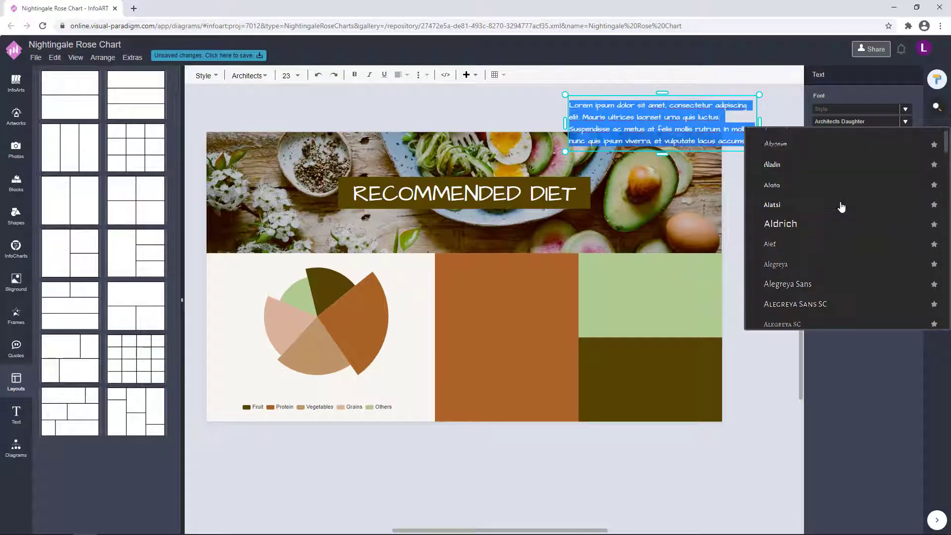
click(801, 191)
click(797, 144)
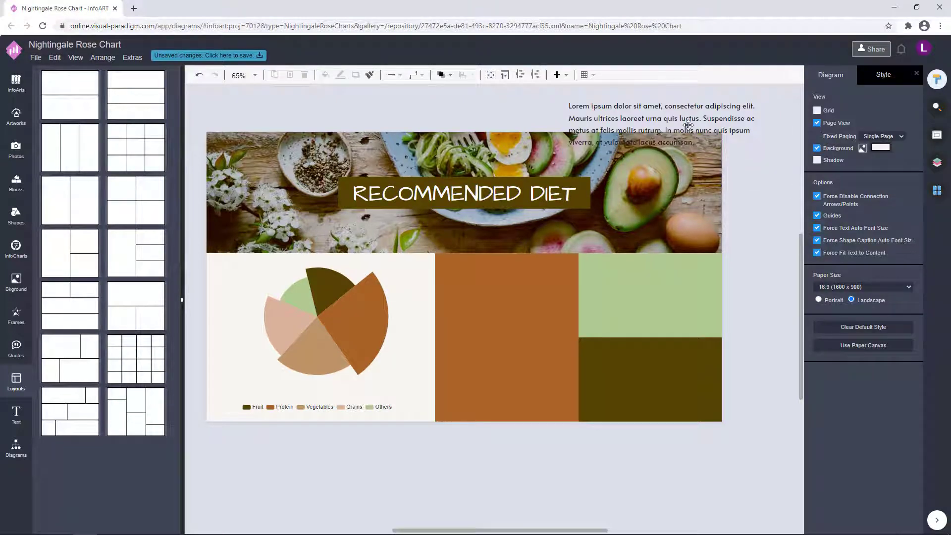
Step: Move the Lorem ipsum paragraph into the tall brown cell and resize it to fit as five lines within the cell's width
click(689, 124)
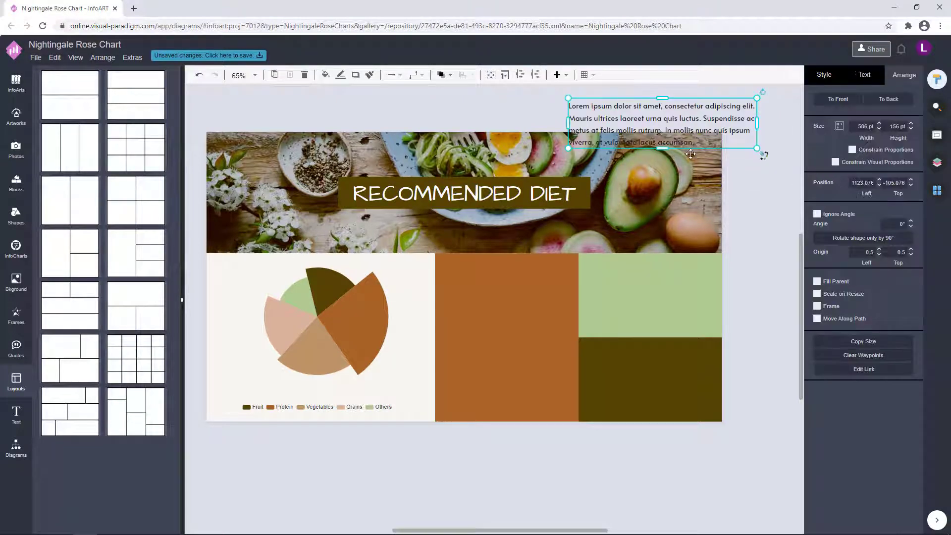
drag(714, 121, 629, 293)
drag(671, 270, 586, 292)
drag(525, 301, 497, 291)
drag(507, 310, 507, 332)
click(542, 445)
click(539, 312)
drag(560, 306, 512, 300)
click(543, 443)
click(569, 442)
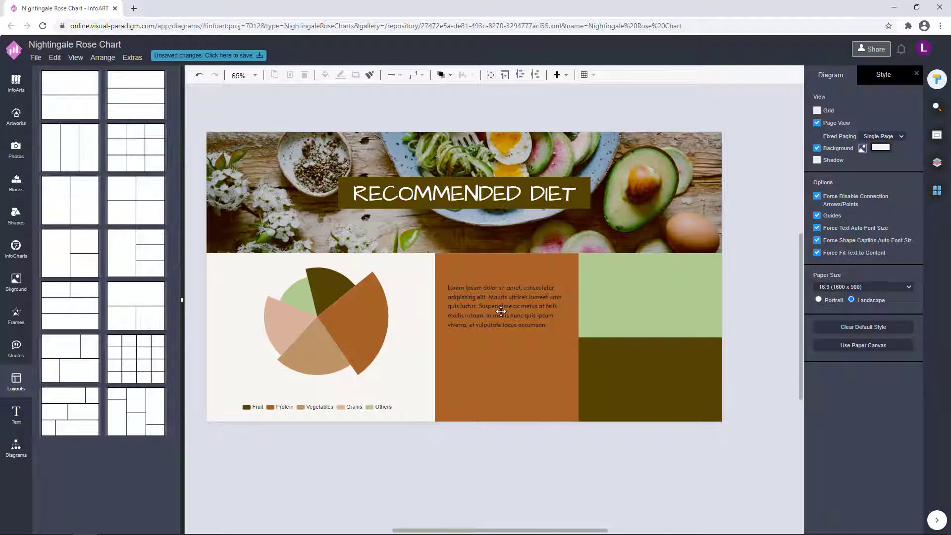
Step: Set the text colour of the paragraph in the brown cell to off-white F7F6F2
click(501, 311)
click(865, 74)
click(897, 186)
click(857, 284)
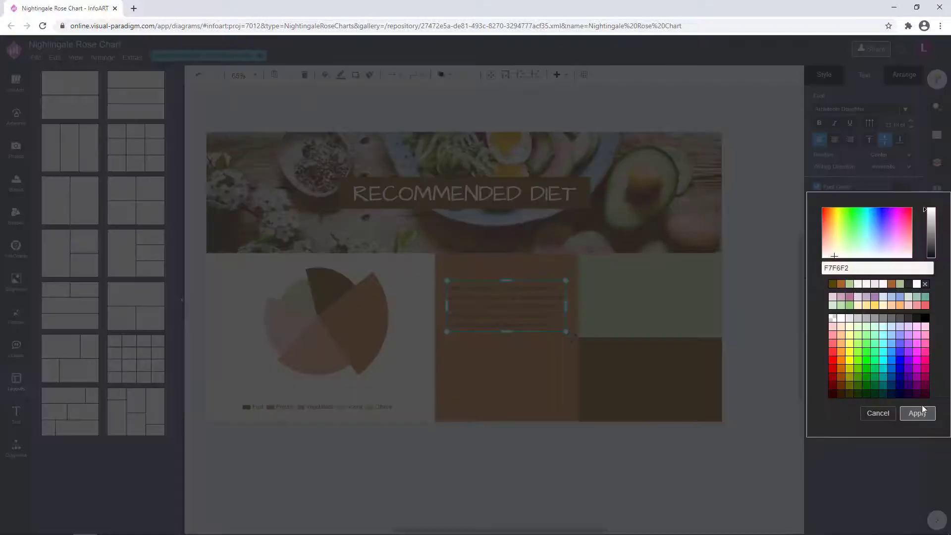
click(917, 413)
click(646, 460)
Step: Change the font of the brown cell's paragraph to Bai Jamjuree
click(531, 306)
click(905, 109)
scroll(843, 218, down, 10)
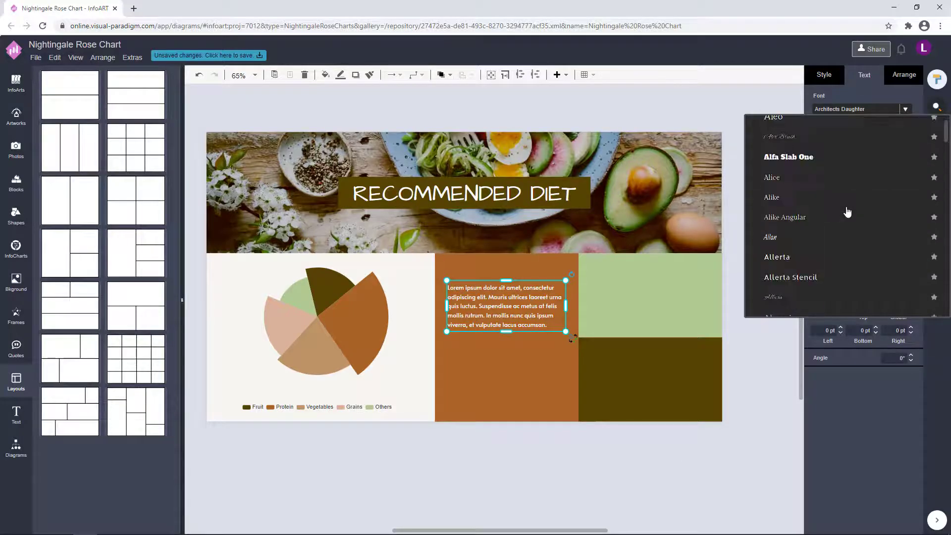
scroll(840, 237, down, 15)
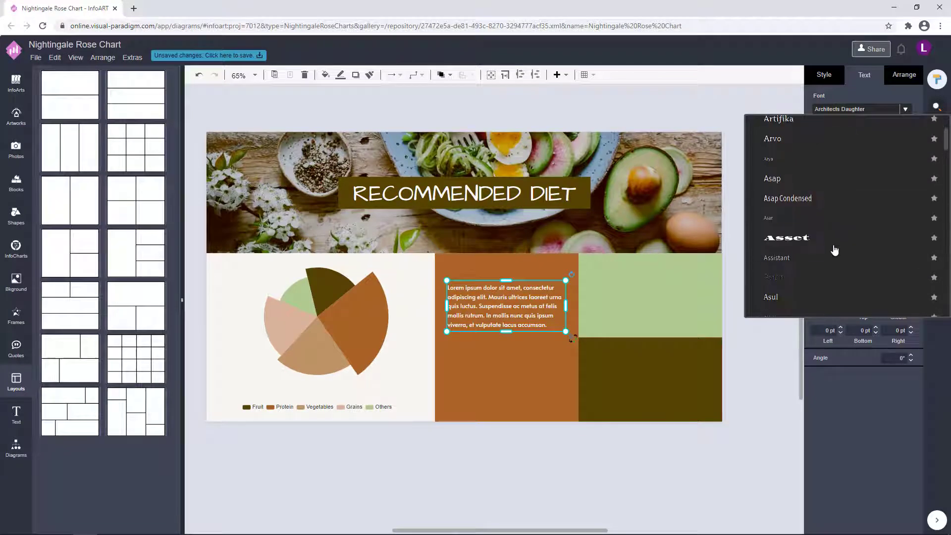
scroll(835, 251, down, 3)
click(828, 225)
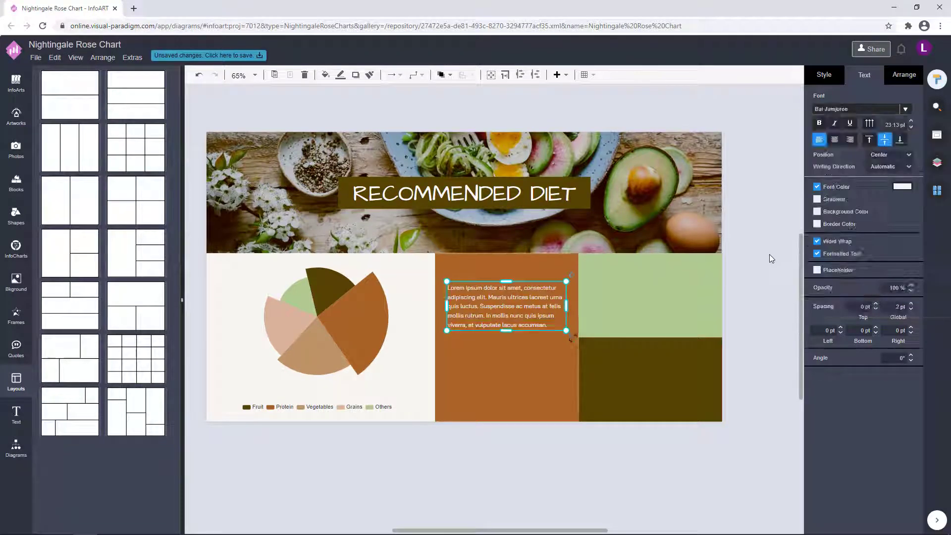
click(768, 255)
Step: Move the Lorem ipsum paragraph to the lower part of the brown cell and scale it down slightly
drag(538, 296, 520, 387)
click(522, 457)
click(515, 381)
click(564, 448)
click(515, 450)
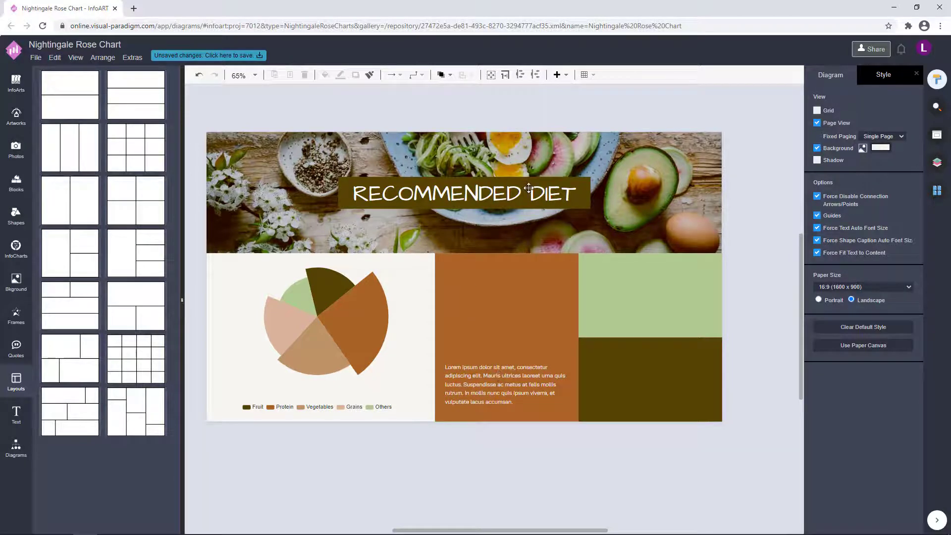
Step: Copy the RECOMMENDED DIET title without its fill and shrink it to fit across the top of the brown cell
ctrl+drag(529, 188, 594, 288)
click(823, 75)
click(818, 144)
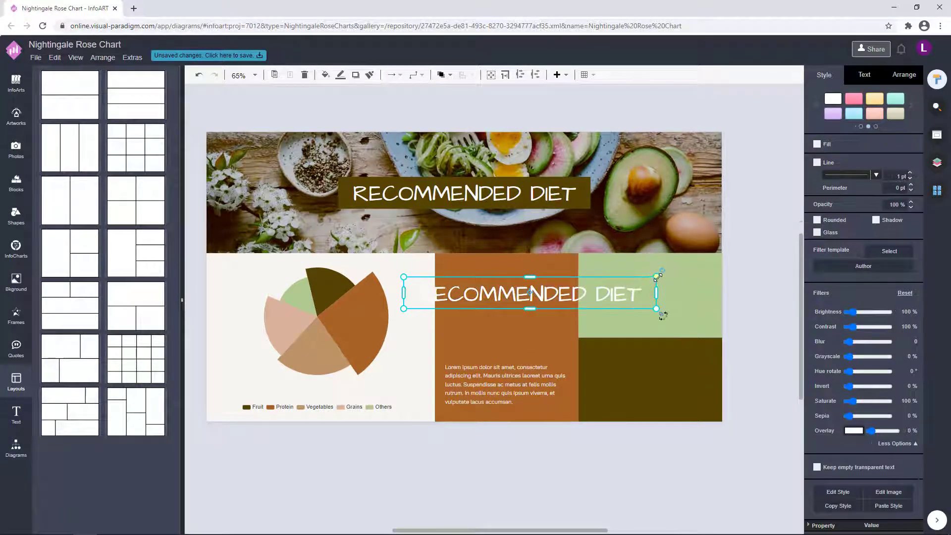
drag(657, 277, 568, 266)
click(482, 296)
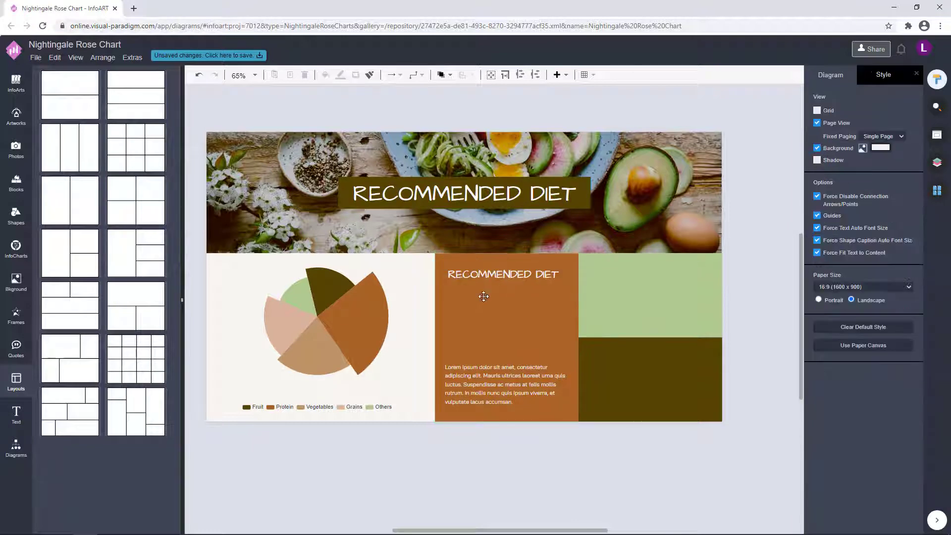
Step: Duplicate the brown cell's heading just below it and change the copy's text to "Lorem ipsum lorem ipsum"
drag(504, 277, 550, 288)
click(732, 269)
double_click(550, 288)
text(Lorem ipsum)
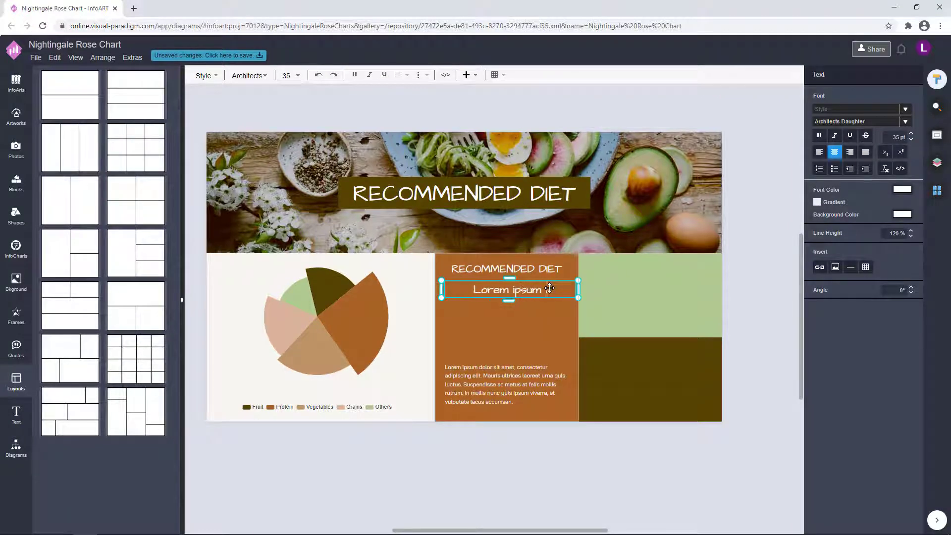
text( lorem ipsum)
click(751, 303)
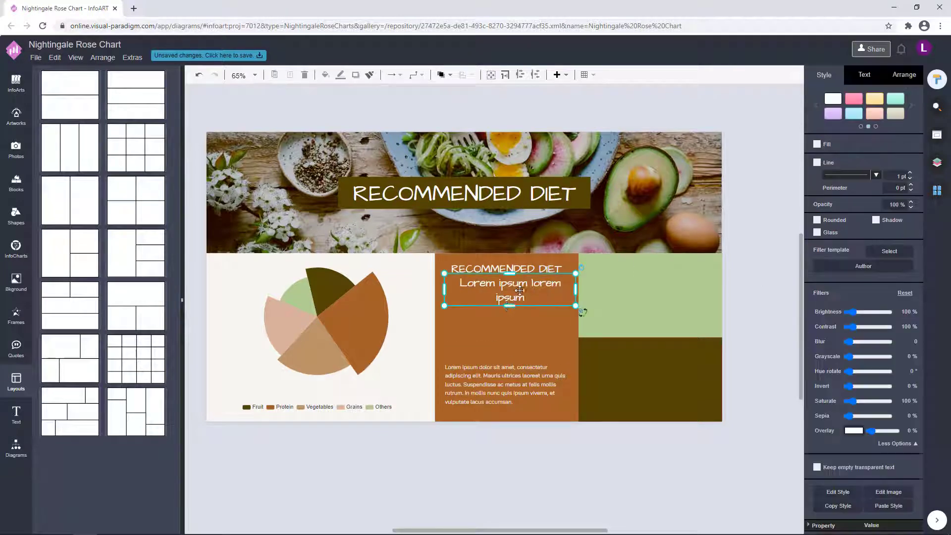
Step: Shrink the "Lorem ipsum lorem ipsum" subtitle to a single line and position it centred directly beneath the brown cell's heading
drag(510, 304, 512, 293)
drag(580, 275, 530, 271)
click(745, 269)
click(530, 268)
click(660, 308)
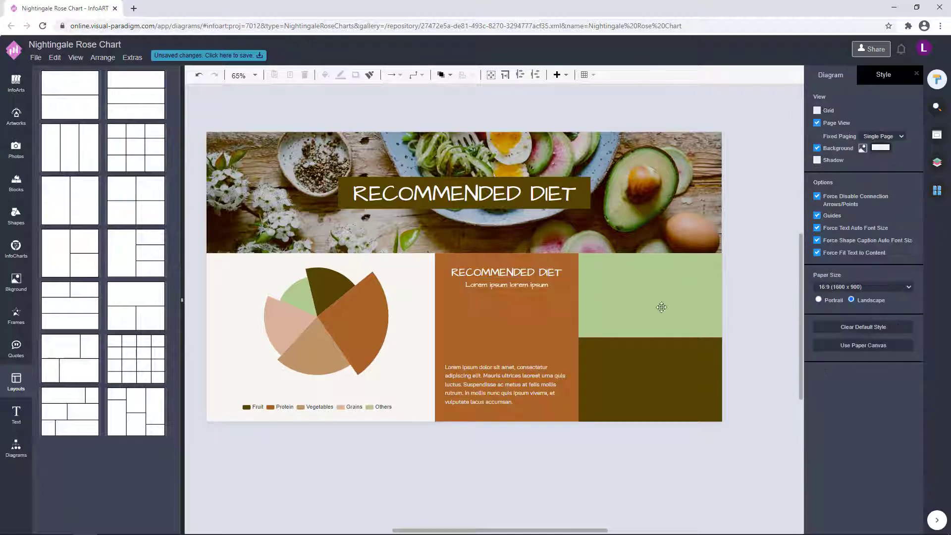
Step: Shorten the brown cell's paragraph to four lines ending in "viverra." and move it slightly closer to the cell's lower edge
double_click(495, 395)
click(548, 393)
key(Delete)
key(Delete)
key(Delete)
key(Delete)
key(Delete)
key(Delete)
key(Delete)
key(Delete)
key(Delete)
key(Delete)
key(Delete)
key(Delete)
key(Delete)
key(Delete)
key(Delete)
key(Delete)
key(Delete)
key(Delete)
key(Delete)
key(Delete)
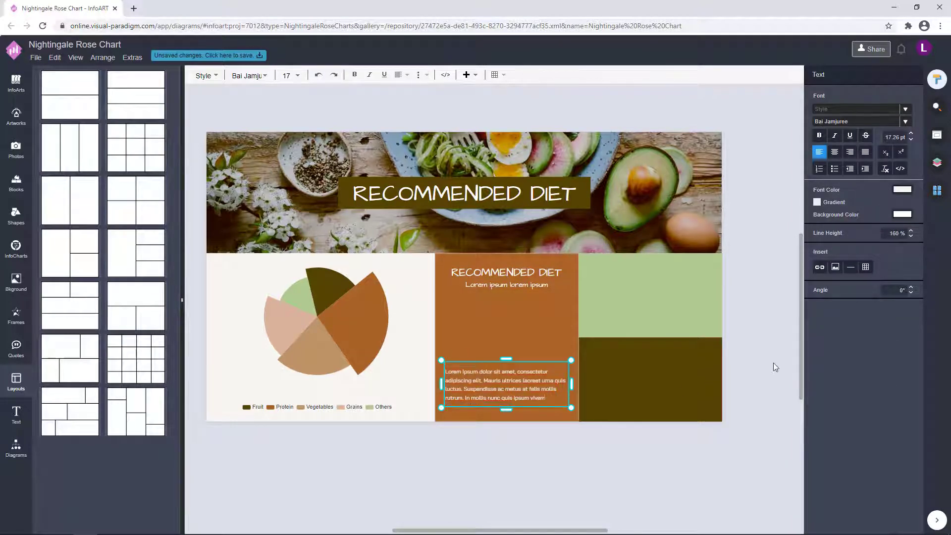
text(a.)
click(774, 362)
drag(507, 382, 505, 387)
click(747, 329)
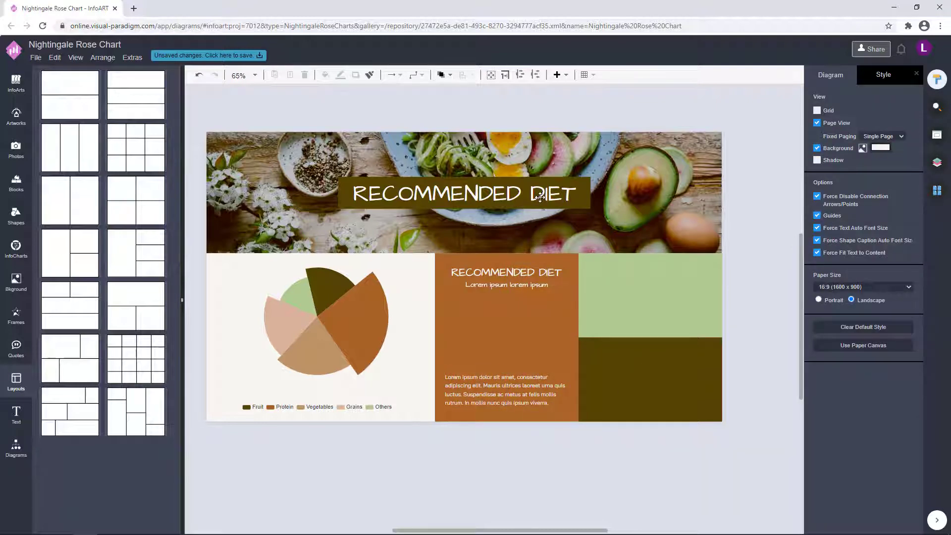
Step: Copy the "Lorem ipsum lorem ipsum" subtitle onto the photo banner, enlarge it and place it below the main title
drag(543, 285, 533, 230)
click(753, 225)
click(496, 223)
shift+click(542, 198)
click(903, 76)
Step: Move the banner title up and adjust the title and subtitle so both sit centred as a pair on the photo
drag(507, 201, 497, 181)
click(498, 213)
shift+click(508, 179)
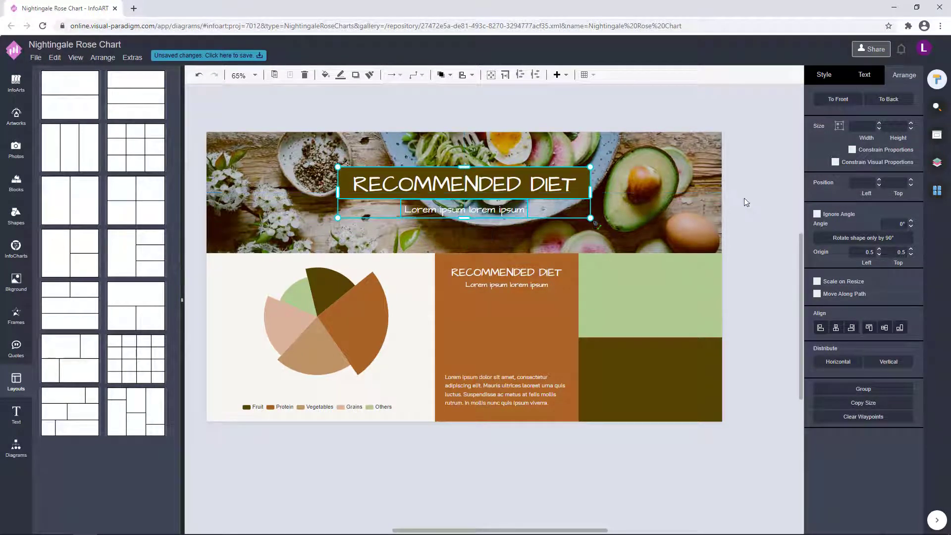
click(744, 201)
click(490, 204)
click(734, 251)
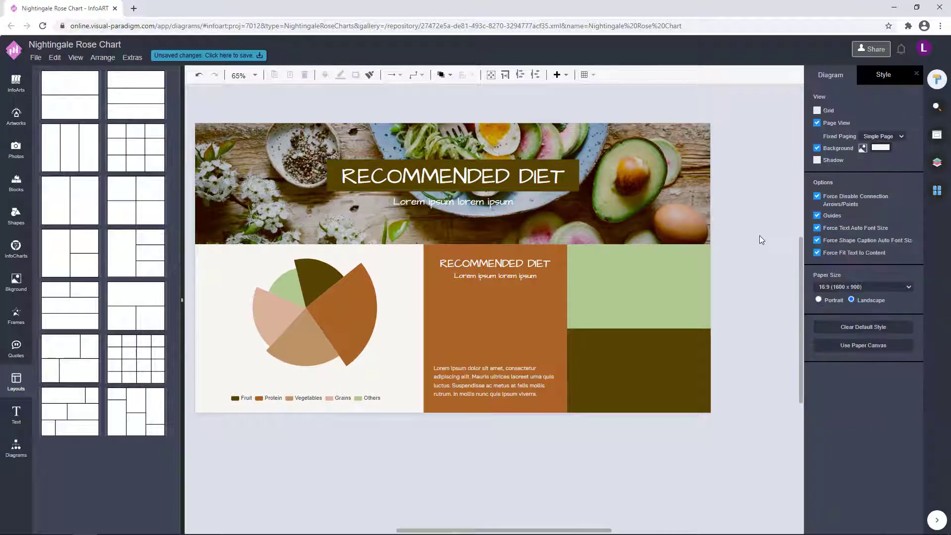
Step: Centre-align the text of the paragraph in the brown cell
click(495, 387)
key(Escape)
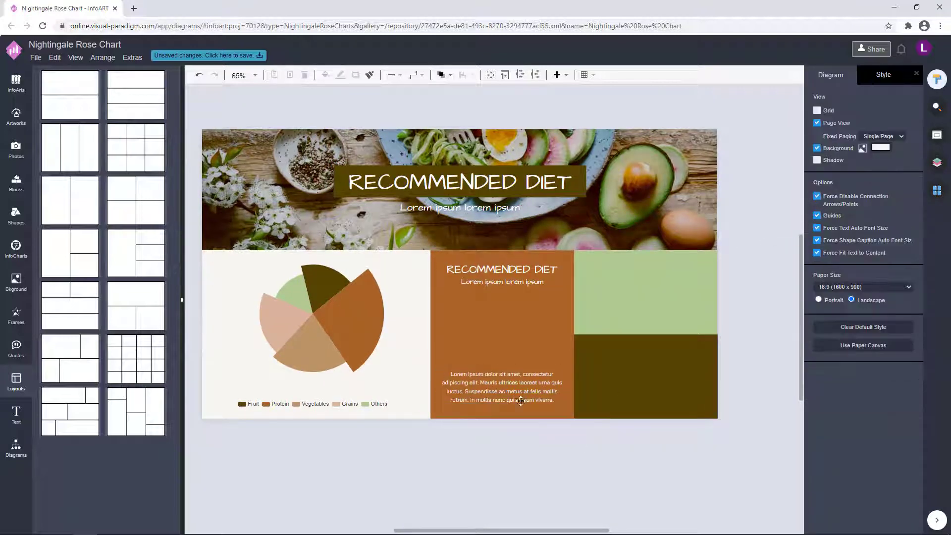
drag(521, 393, 524, 326)
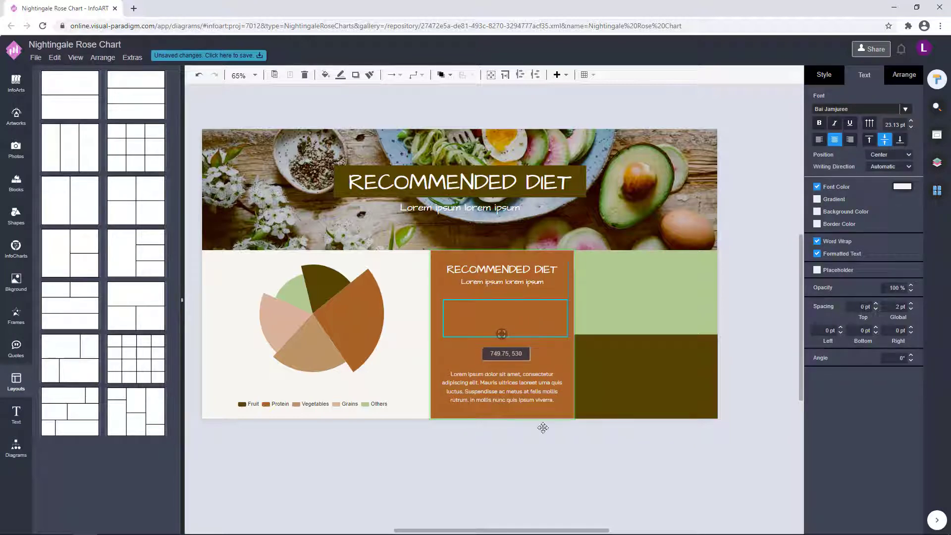
click(542, 457)
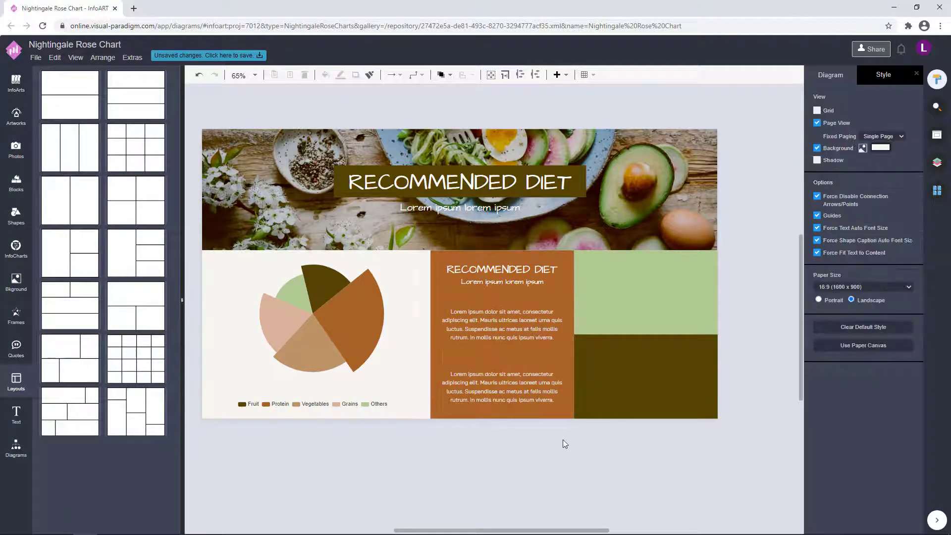
key(ctrl+z)
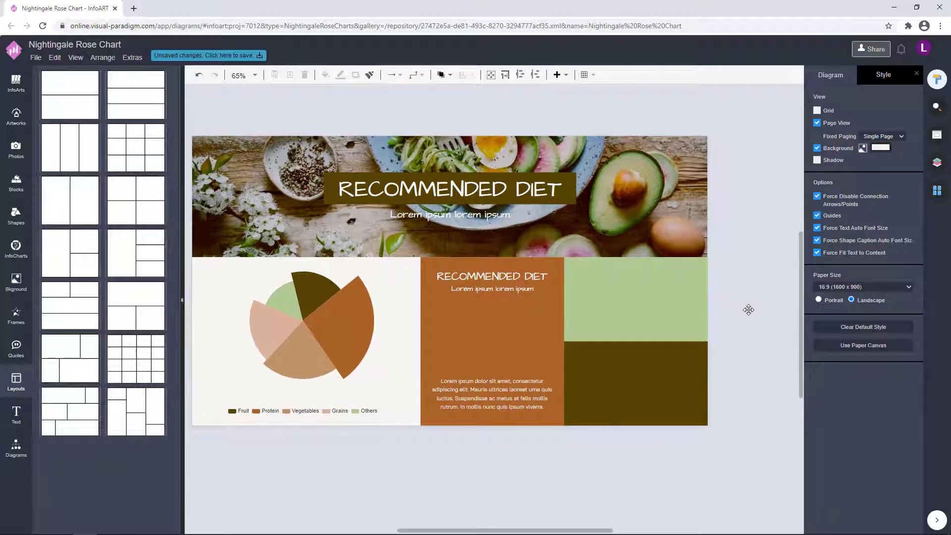
Step: Place copies of the centred four-line paragraph in the light green cell and the dark olive cell
key(ctrl+v)
drag(656, 314, 645, 399)
click(736, 306)
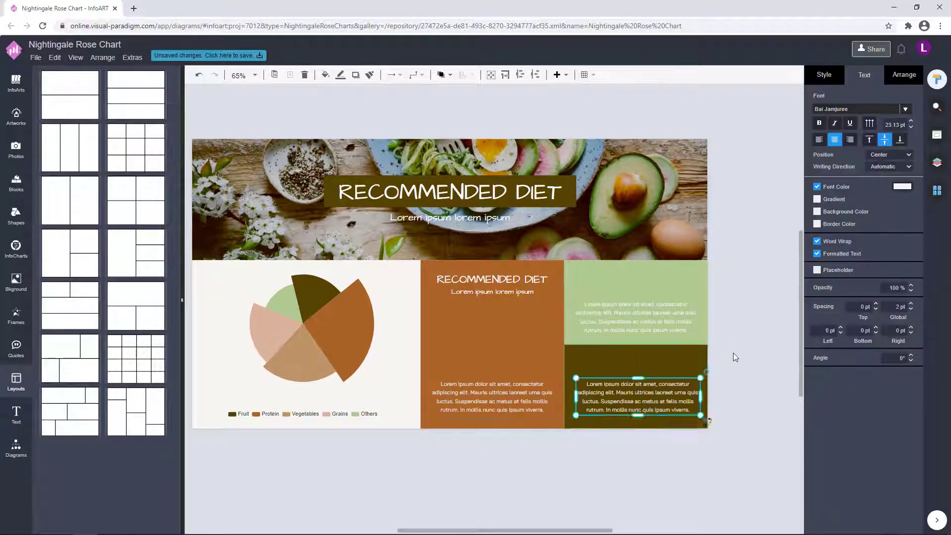
Step: Lower the brown and dark olive cells' paragraphs slightly to the same height and centre each one horizontally in its cell
shift+click(551, 398)
drag(651, 399, 653, 396)
key(Escape)
click(639, 398)
click(530, 285)
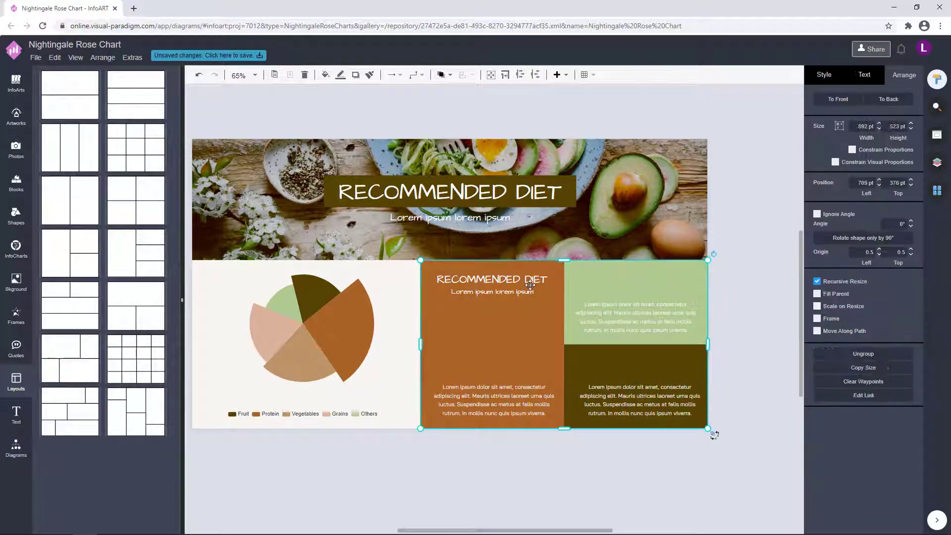
click(530, 284)
click(513, 406)
drag(516, 397, 519, 395)
click(585, 458)
click(663, 392)
drag(663, 392, 658, 393)
click(762, 368)
scroll(745, 371, right, 1)
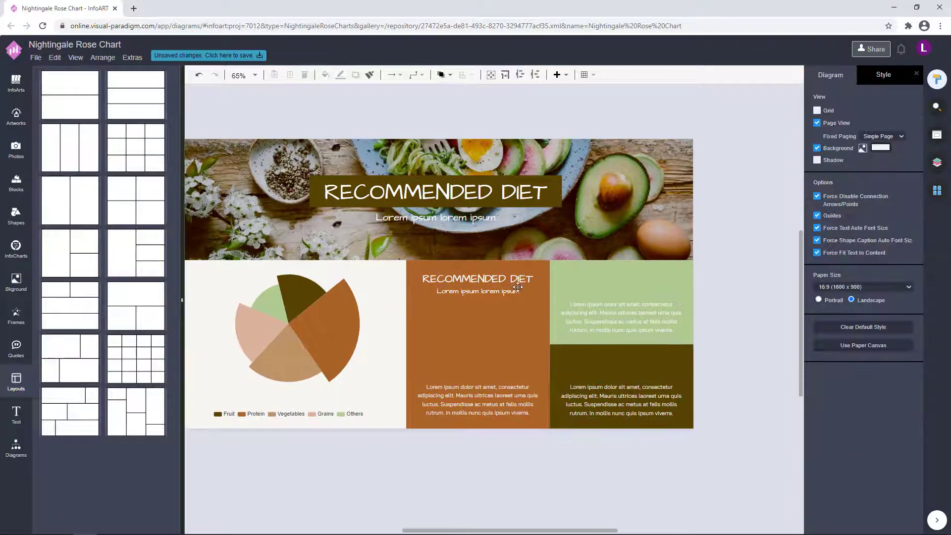
Step: Copy the "Lorem ipsum lorem ipsum" subtitle above the paragraphs in the light green cell and the brown cell
drag(517, 287, 654, 285)
click(519, 427)
click(522, 462)
click(762, 265)
click(728, 292)
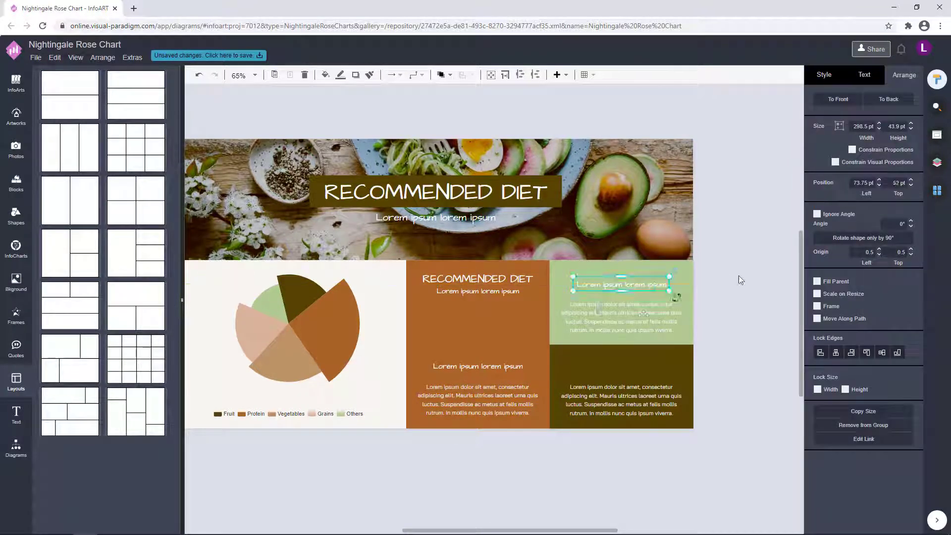
Step: Shift the light green cell's subheading and paragraph up slightly and copy the subheading above the dark olive cell's paragraph
click(739, 276)
click(644, 313)
shift+click(653, 286)
drag(658, 317, 631, 393)
click(731, 292)
Step: Position the dark olive cell's subheading and paragraph together slightly higher so they are vertically balanced in the cell
click(714, 360)
click(642, 371)
shift+click(646, 398)
click(716, 391)
click(614, 366)
shift+click(630, 393)
click(732, 372)
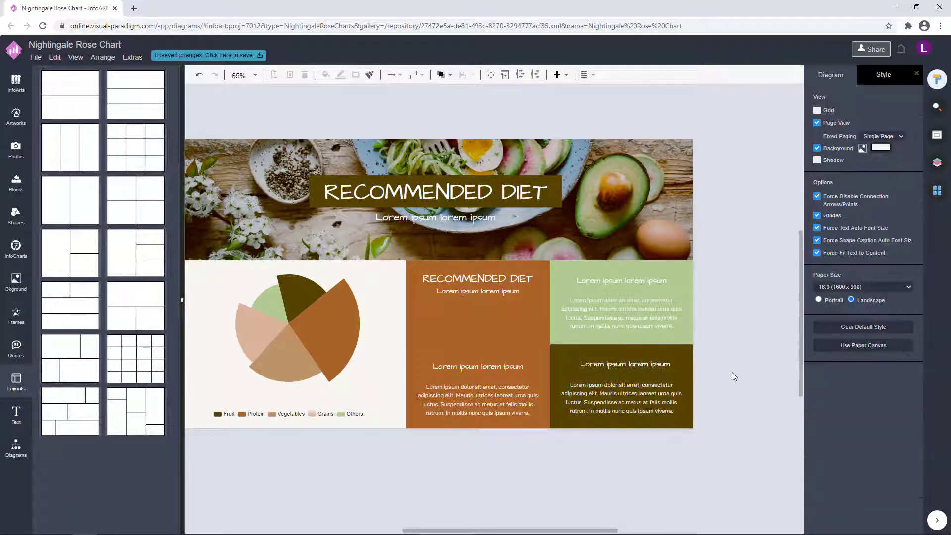
Step: Move the brown cell's lower subheading and paragraph up slightly to line up with the text in the dark olive cell
click(503, 366)
shift+click(499, 401)
drag(499, 400, 499, 399)
click(547, 432)
click(523, 397)
shift+click(515, 362)
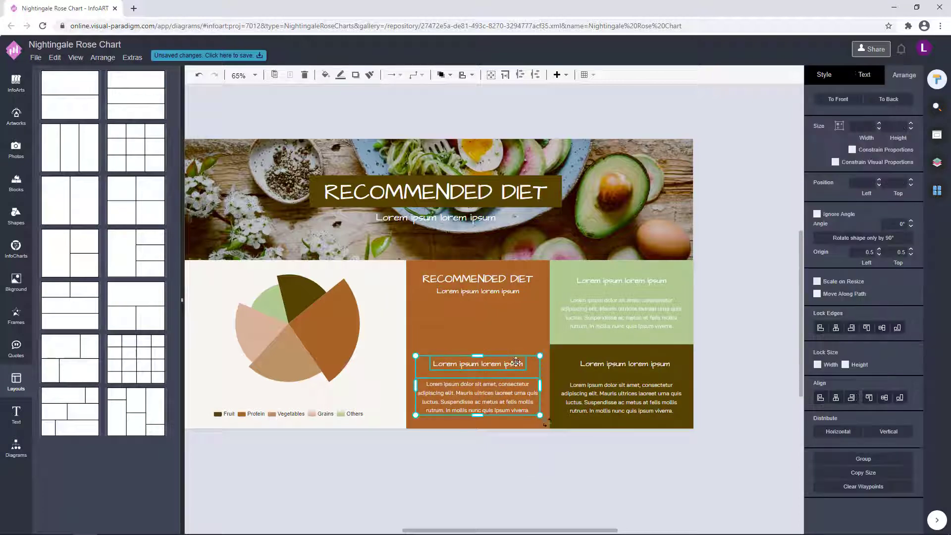
click(733, 369)
Step: Raise the RECOMMENDED DIET heading in the brown cell slightly to widen the gap above its subtitle
drag(511, 281, 511, 277)
click(745, 257)
click(505, 281)
shift+click(503, 296)
click(731, 289)
Step: Search the artworks for "food" and place the round pizza artwork in the middle of the brown cell
scroll(740, 301, down, 1)
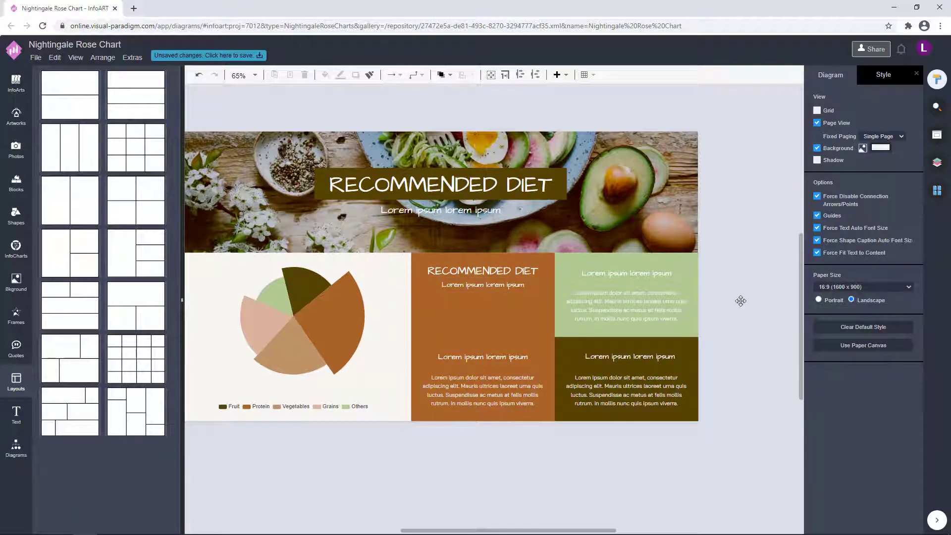
scroll(741, 300, down, 1)
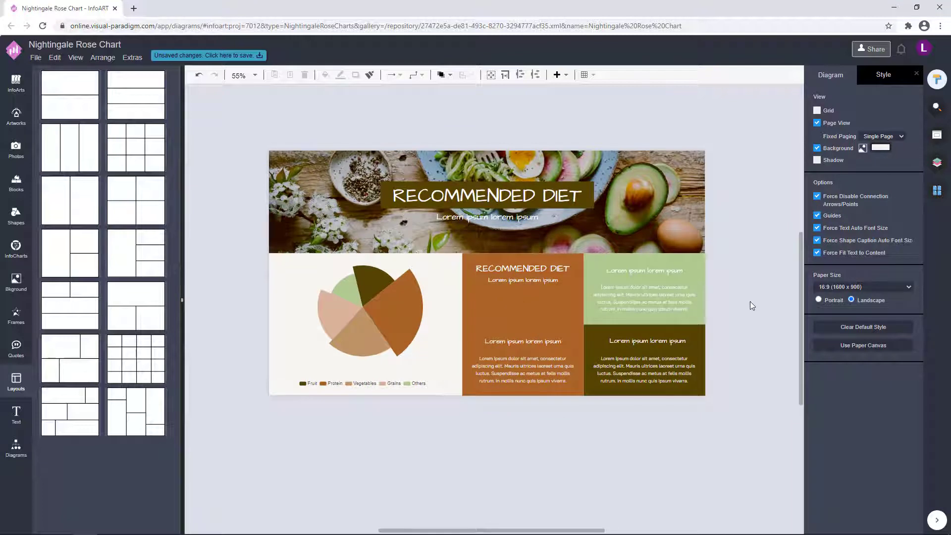
click(15, 124)
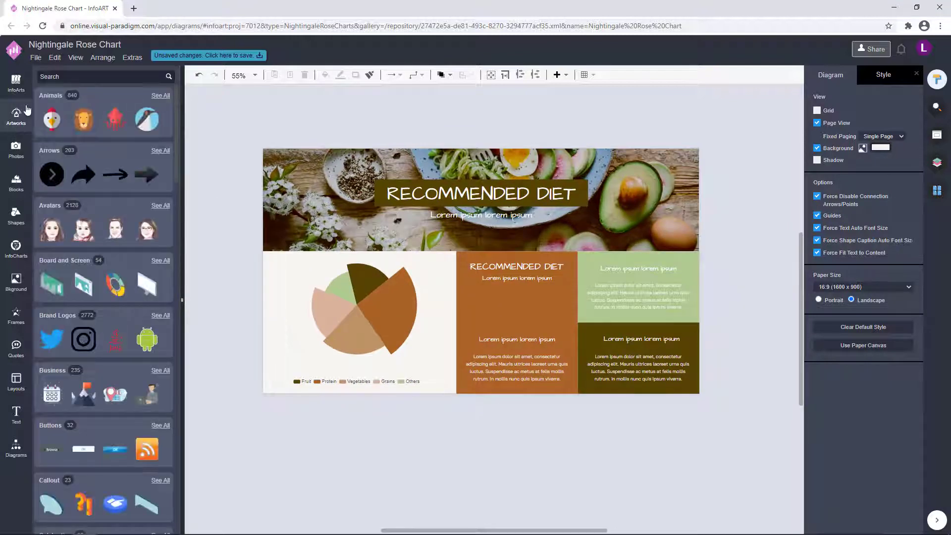
text(food)
key(Return)
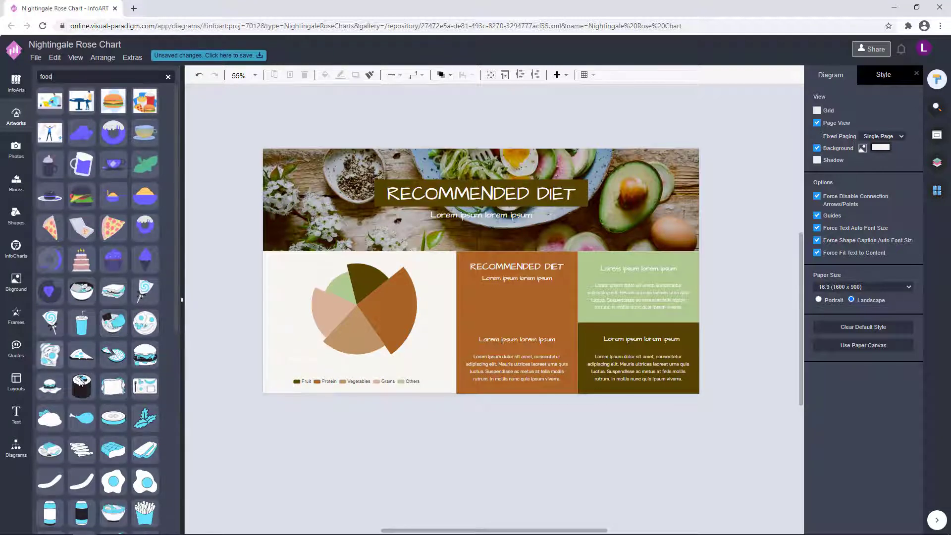
mouse_move(153, 370)
drag(146, 326, 519, 309)
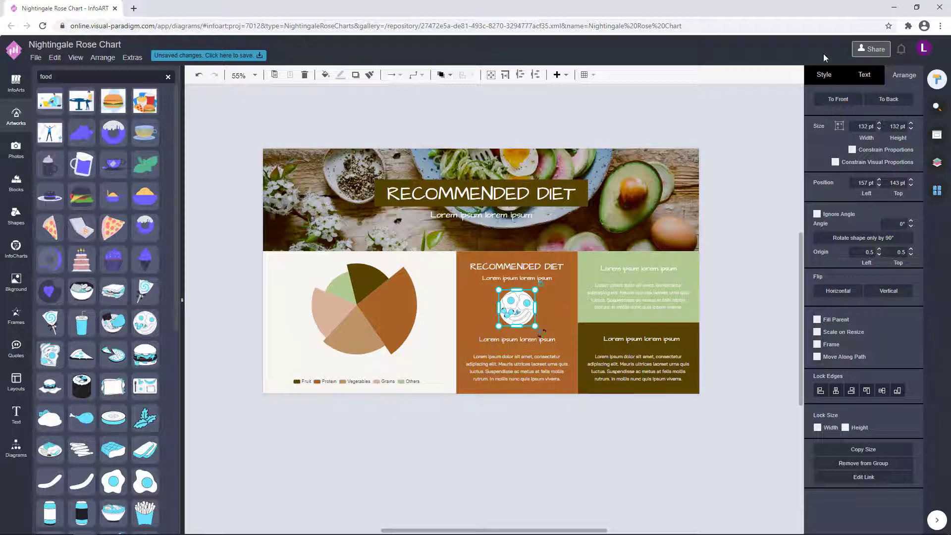
Step: Recolour the pizza artwork's base to off-white F7F6F2 and its light blue accents to the palette's light green
click(827, 75)
click(819, 115)
text(F7F6F2)
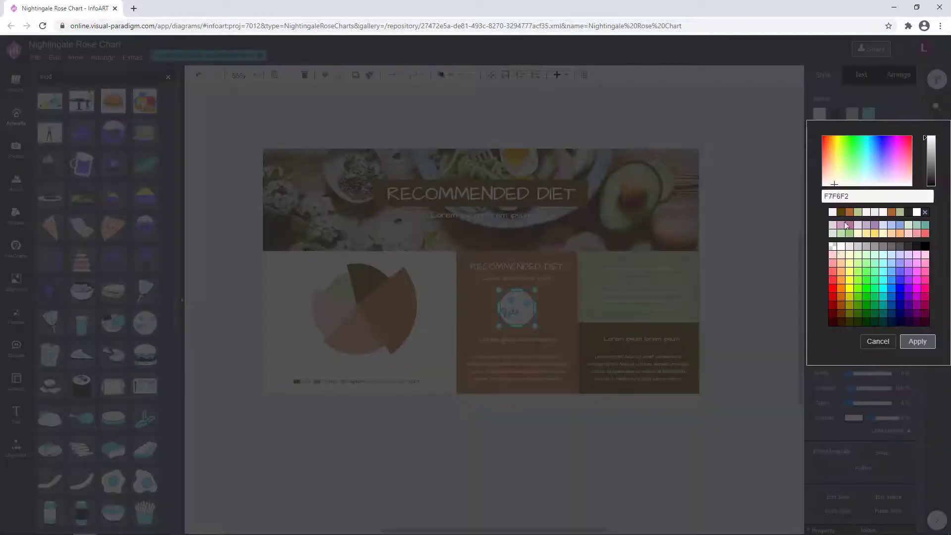
click(908, 338)
click(884, 290)
click(868, 117)
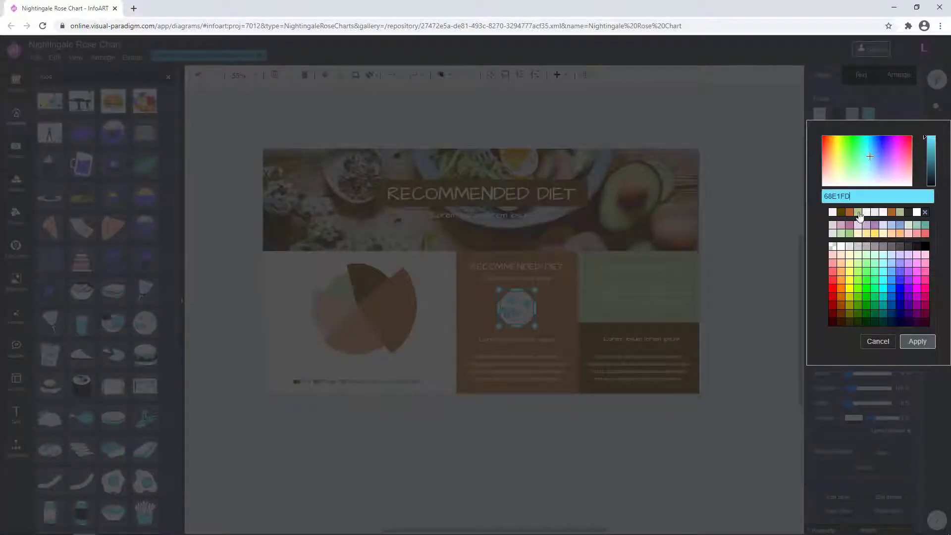
click(742, 290)
scroll(743, 291, up, 1)
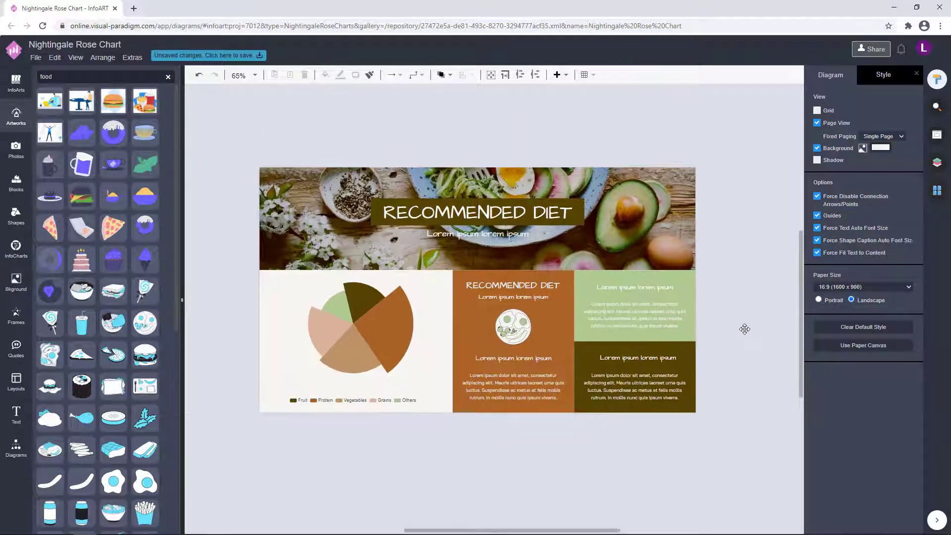
Step: Place the holly leaf artwork above the banner title and recolour its light blue fill to off-white
scroll(742, 323, down, 1)
drag(141, 287, 479, 188)
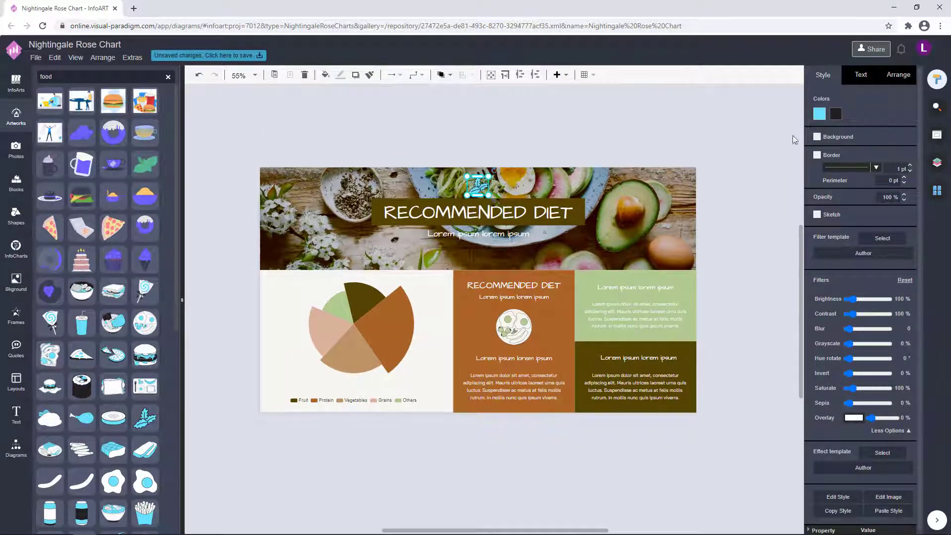
click(822, 115)
click(841, 213)
click(917, 341)
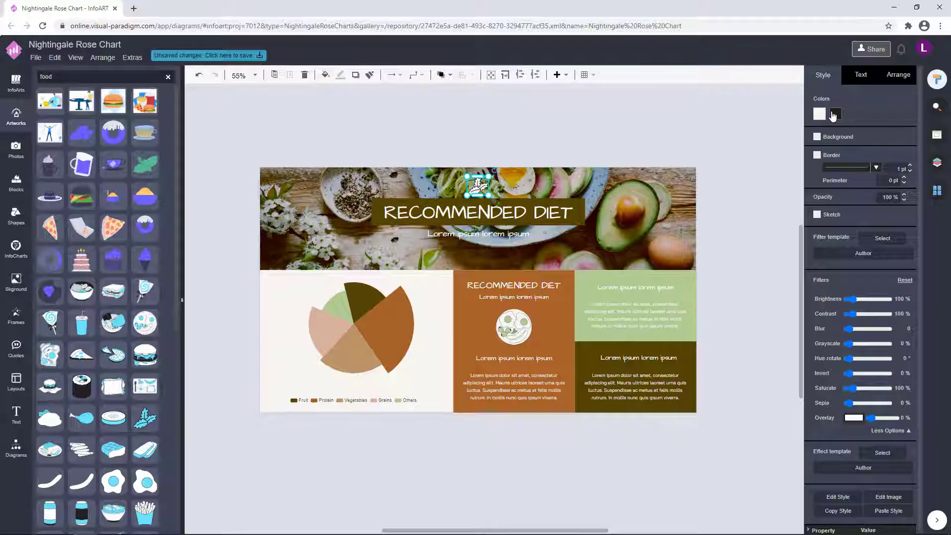
click(836, 114)
click(878, 342)
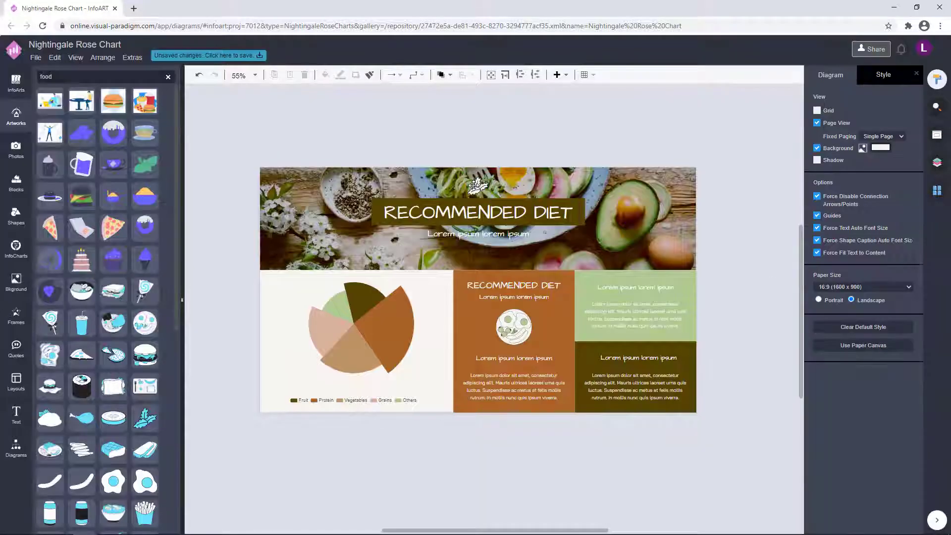
Step: Take the holly leaf artwork off the photo banner and delete it from the page
drag(479, 187, 481, 319)
click(553, 318)
scroll(501, 327, up, 3)
click(470, 319)
key(Delete)
scroll(325, 477, down, 3)
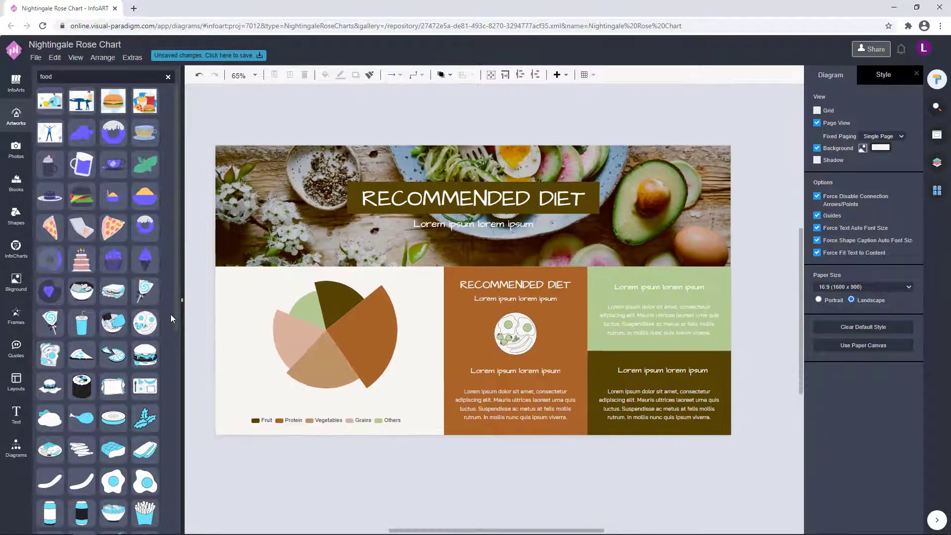
Step: Place the sandwich artwork beside the pizza in the brown cell and recolour its light blue accents to the palette's light green
click(113, 290)
drag(508, 178, 573, 339)
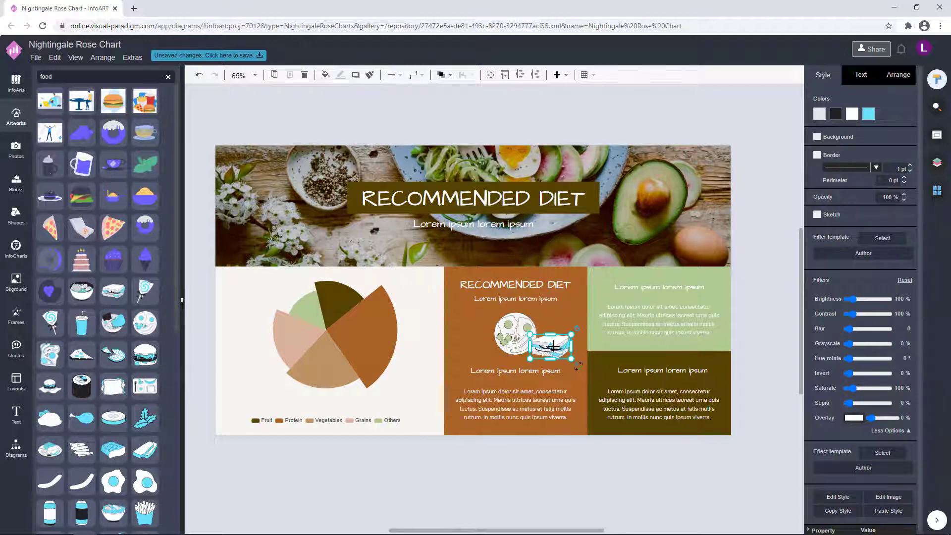
click(868, 114)
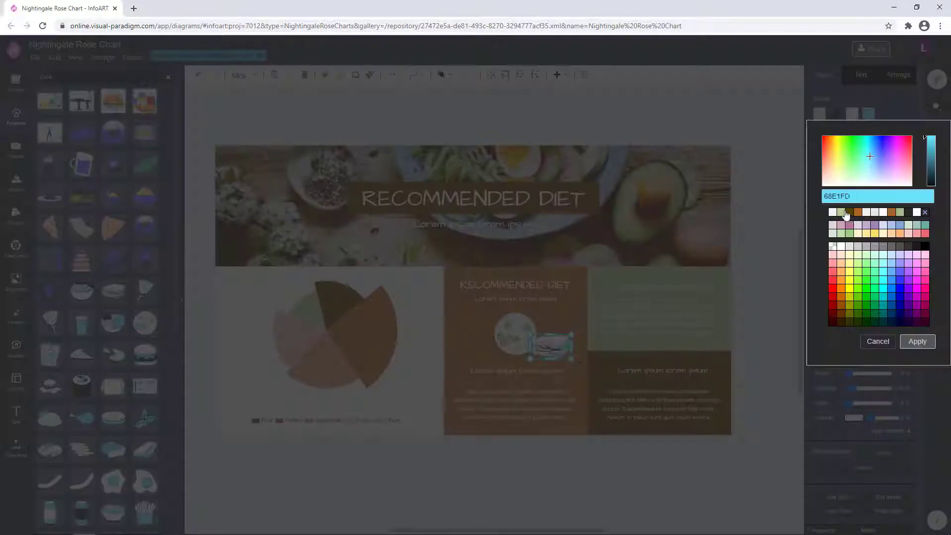
click(841, 212)
click(916, 342)
Step: Shift the pizza and sandwich artworks together so the pair sits below the brown cell's subtitle
click(559, 345)
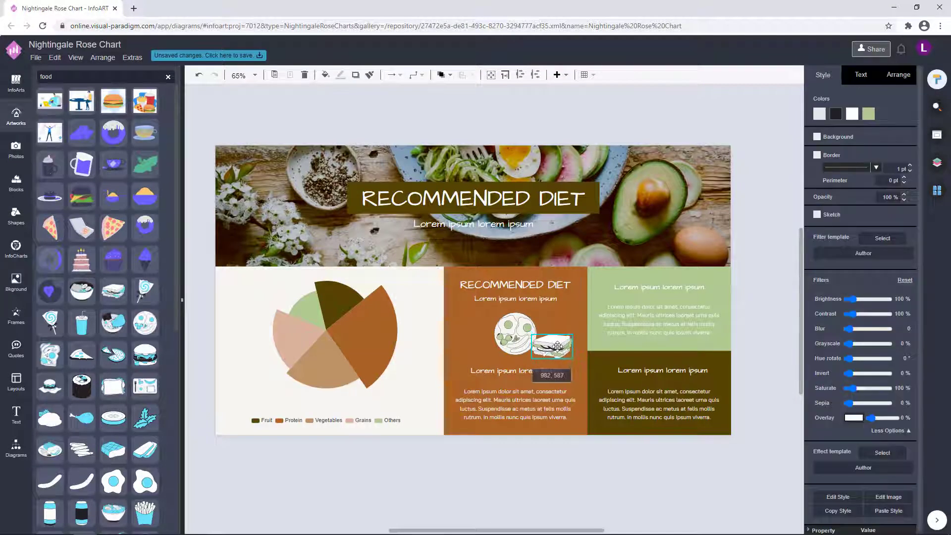
shift+click(519, 339)
click(766, 315)
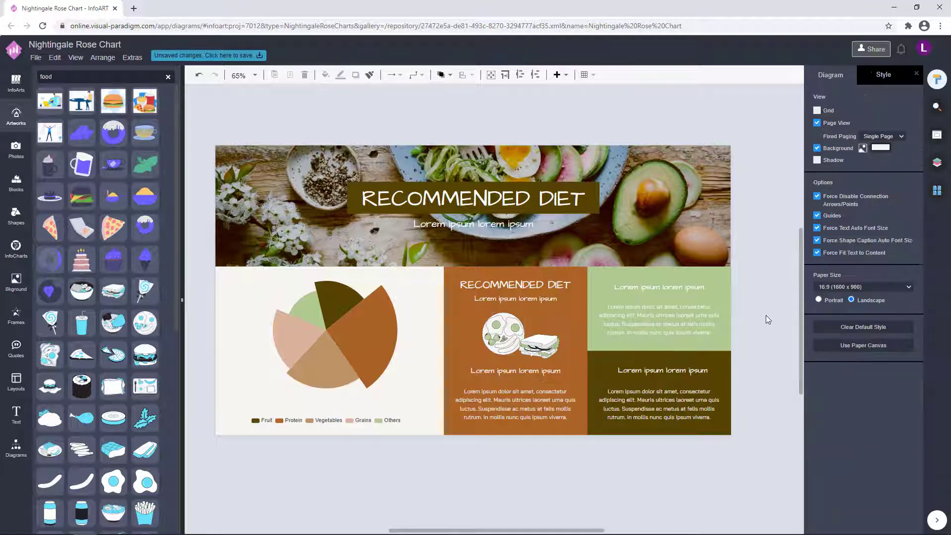
scroll(753, 337, down, 1)
click(562, 350)
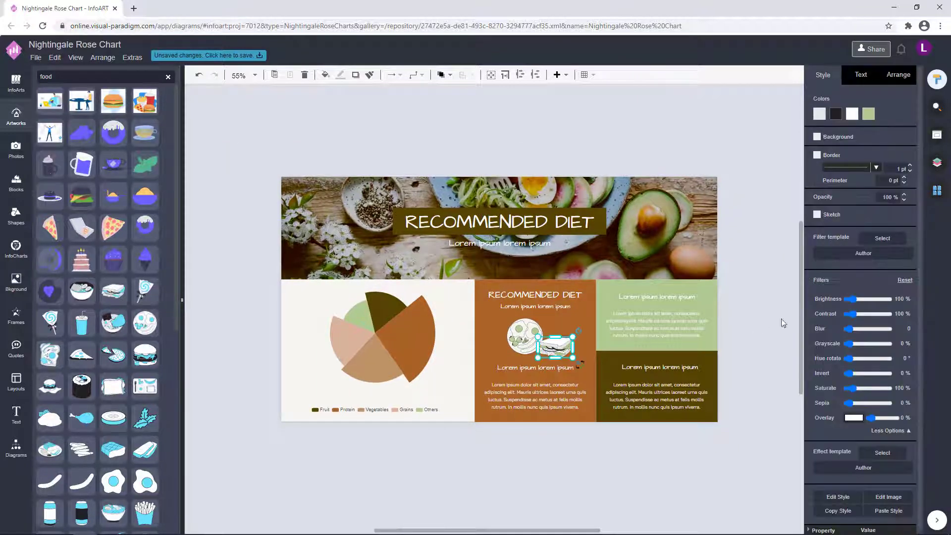
scroll(593, 345, up, 2)
shift+click(529, 341)
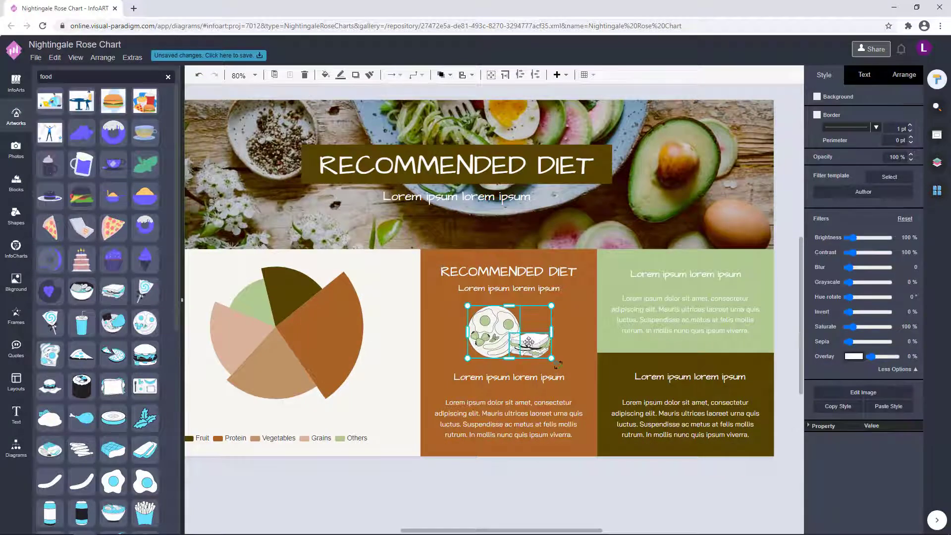
drag(529, 341, 532, 343)
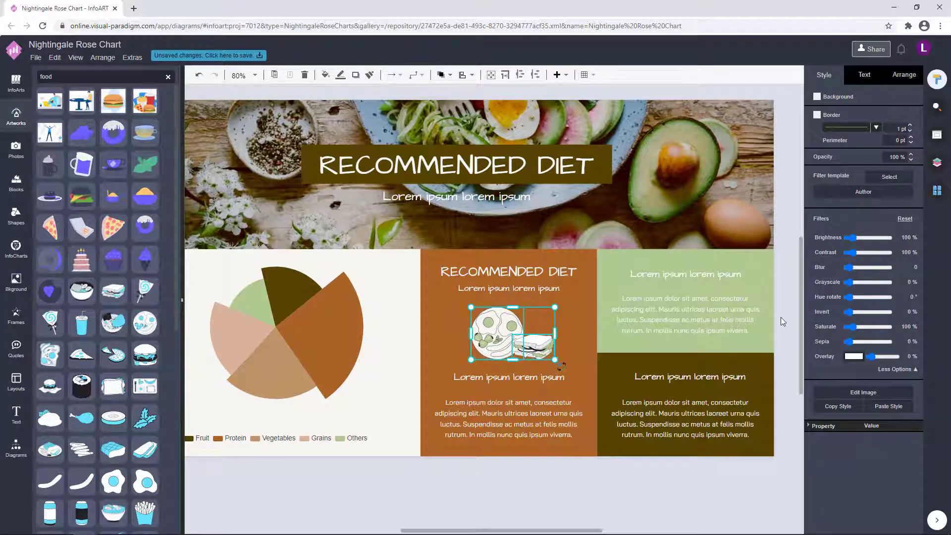
click(781, 321)
Step: Nudge the pizza and sandwich pair slightly to centre it across the brown cell
scroll(781, 321, down, 2)
drag(648, 436, 612, 451)
scroll(570, 355, up, 3)
click(545, 331)
shift+click(580, 341)
drag(580, 341, 584, 342)
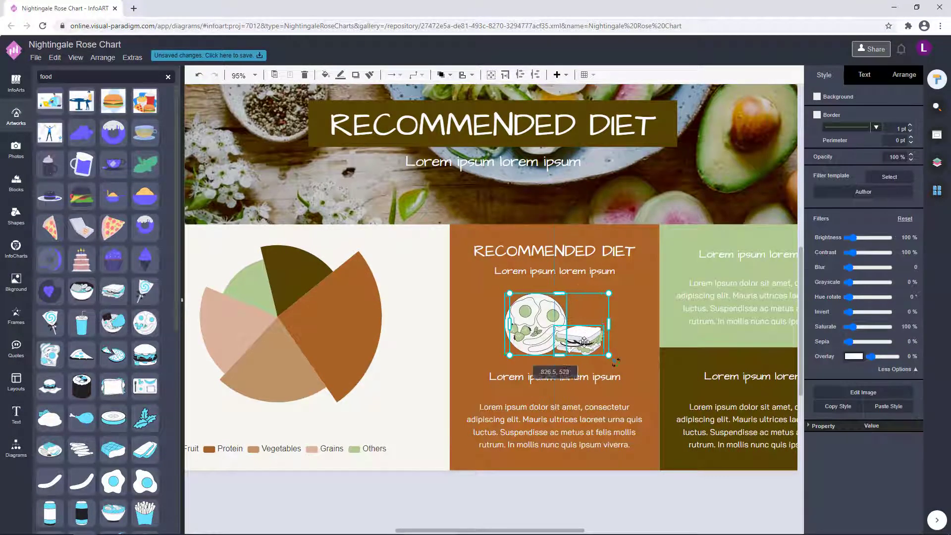
click(467, 491)
scroll(493, 492, down, 1)
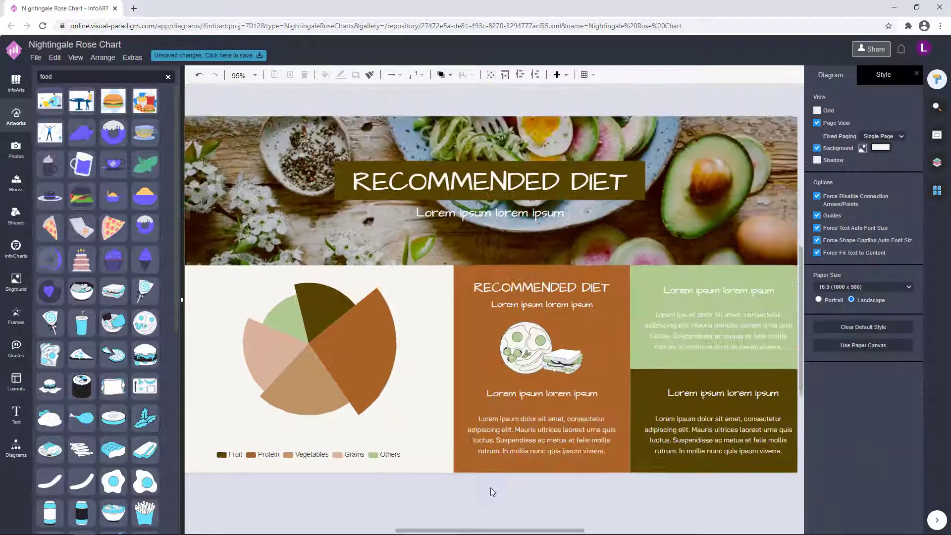
scroll(493, 492, down, 3)
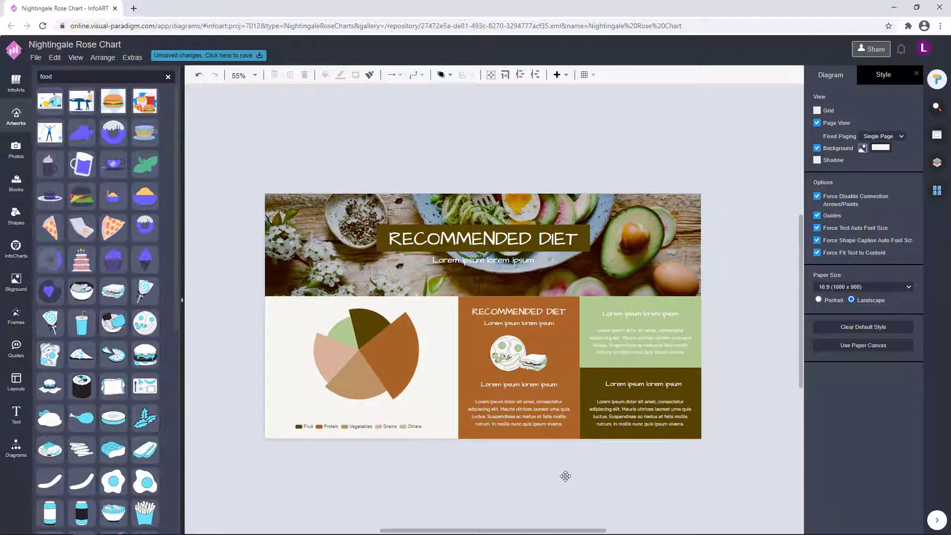
Step: Raise the RECOMMENDED DIET heading and its subtitle in the brown cell slightly above the food artworks
click(537, 322)
click(752, 296)
click(550, 311)
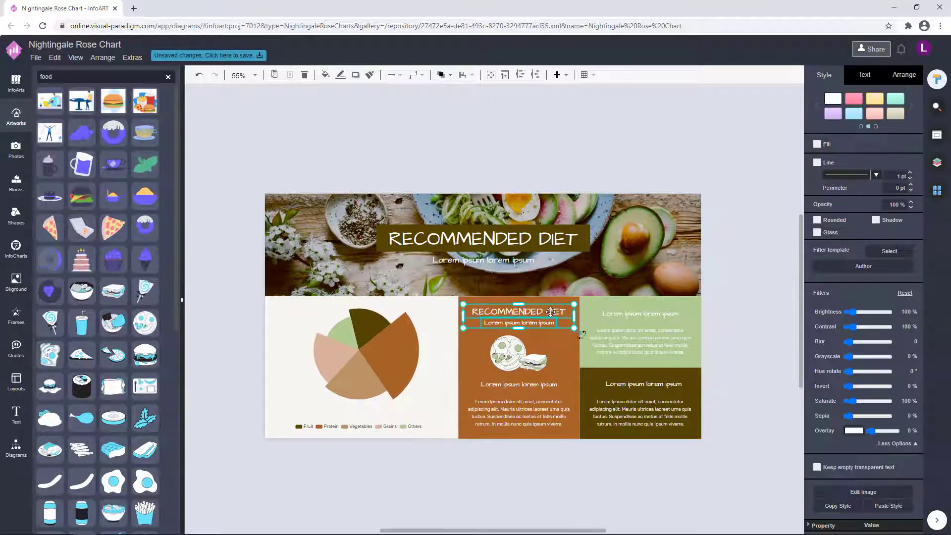
click(747, 328)
click(542, 313)
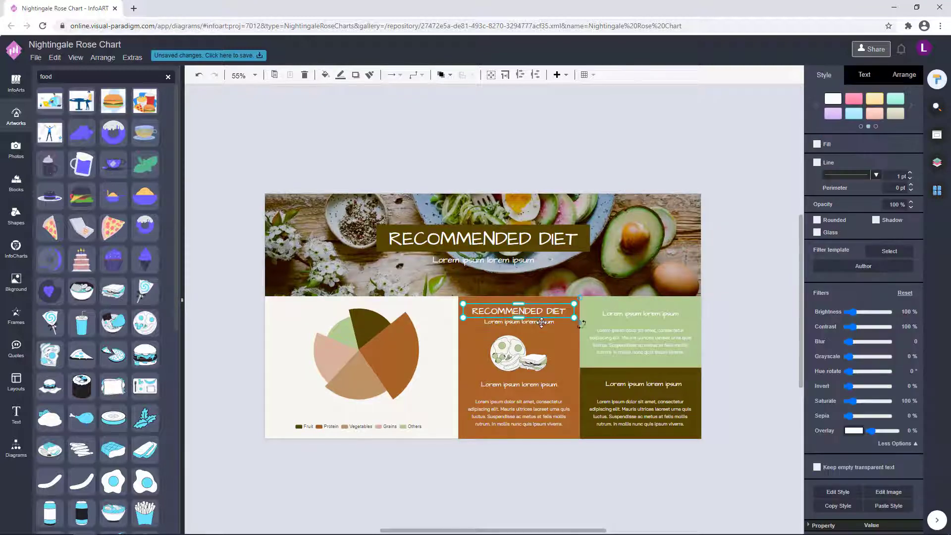
click(748, 314)
click(530, 323)
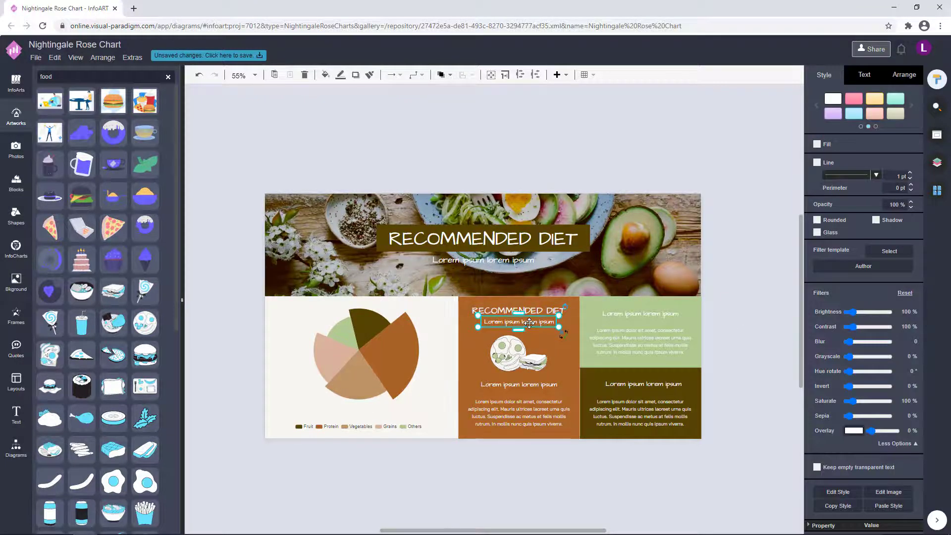
click(758, 262)
click(528, 233)
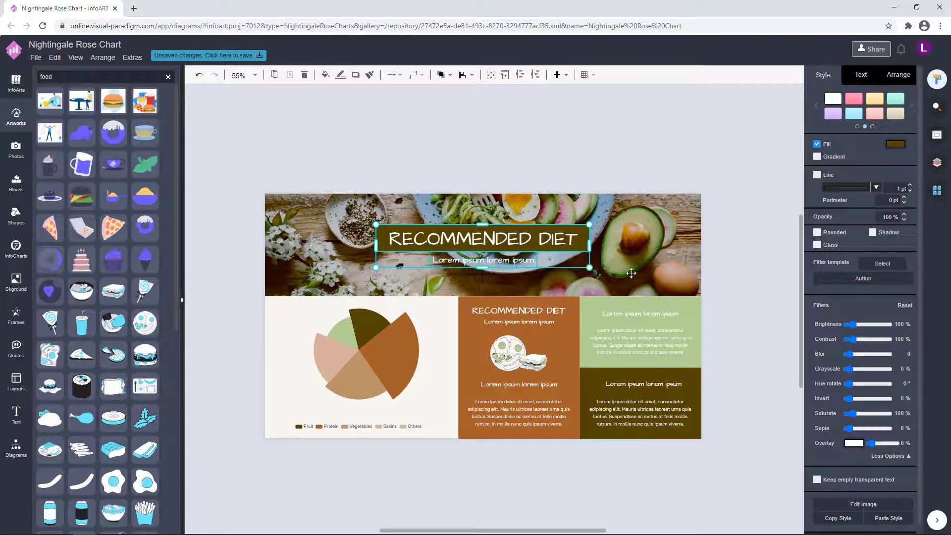
click(753, 308)
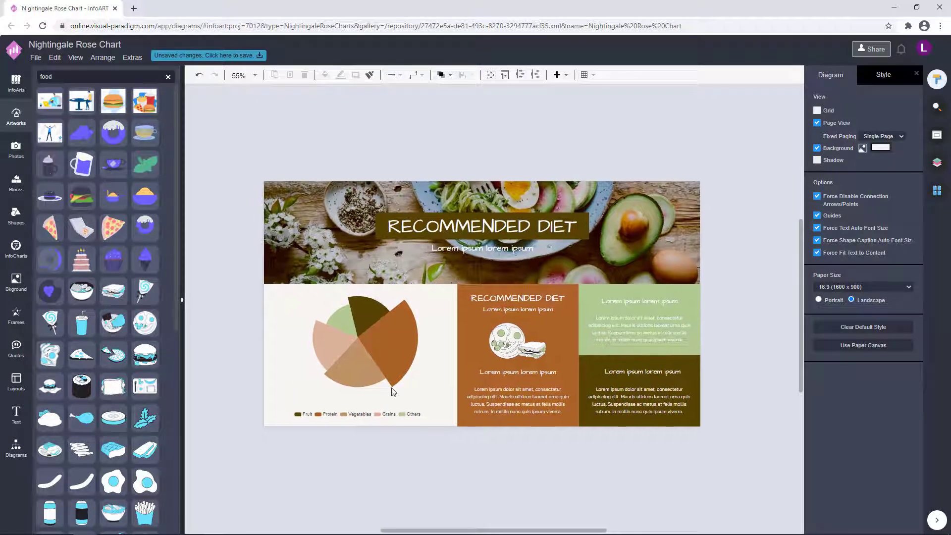
Step: Set the rose chart's legend to font size 19 in Monospace
click(397, 391)
key(Escape)
click(416, 409)
click(904, 74)
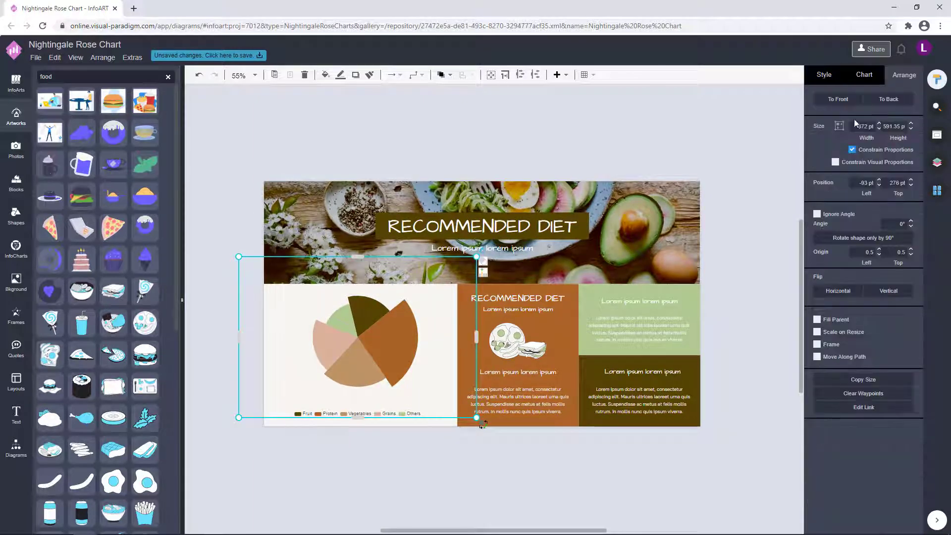
click(865, 74)
click(912, 391)
click(912, 390)
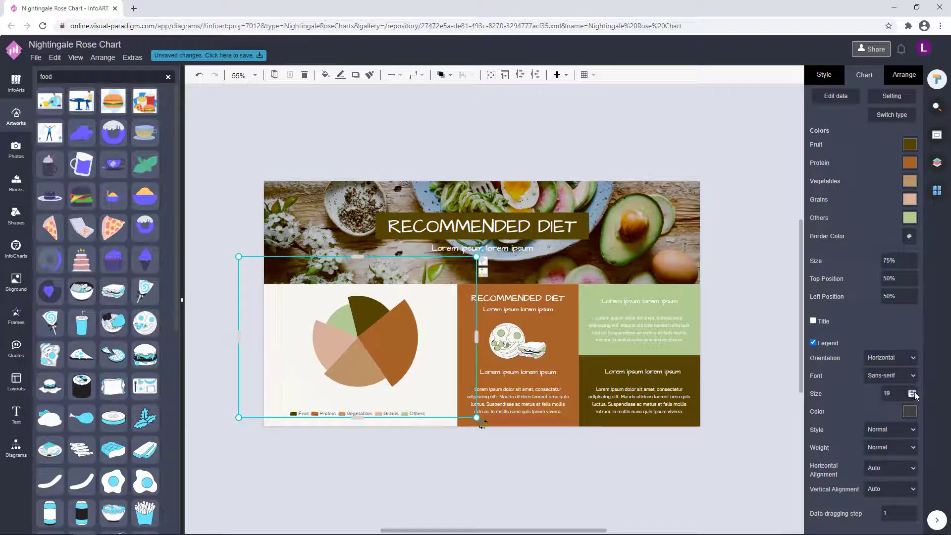
click(898, 376)
click(889, 417)
click(547, 466)
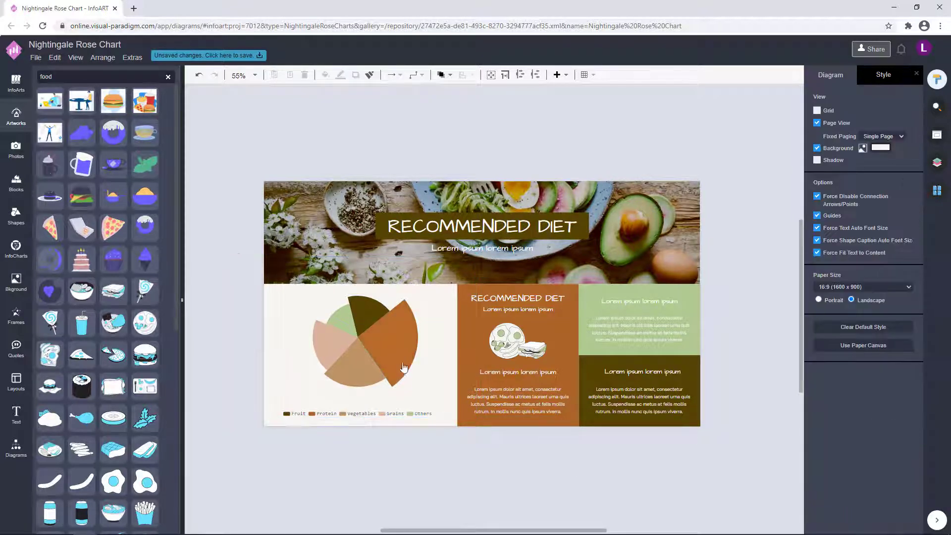
Step: Shrink the rose chart slightly and recentre it with its legend in the white cell
click(402, 374)
click(413, 459)
click(396, 322)
drag(476, 417, 471, 413)
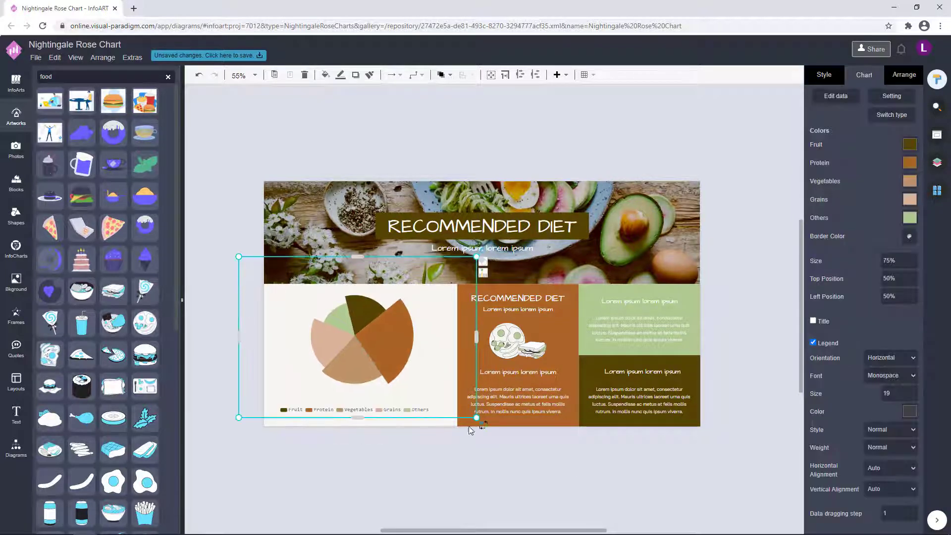
click(454, 490)
mouse_move(382, 330)
mouse_down()
mouse_move(385, 362)
mouse_move(374, 341)
mouse_move(384, 339)
mouse_up()
click(435, 478)
click(373, 342)
click(396, 458)
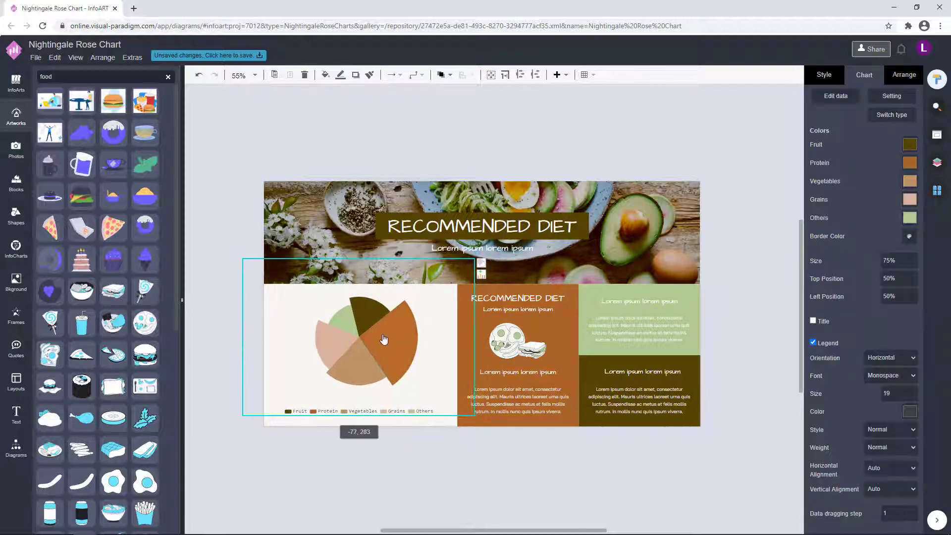
click(425, 479)
click(379, 360)
click(438, 470)
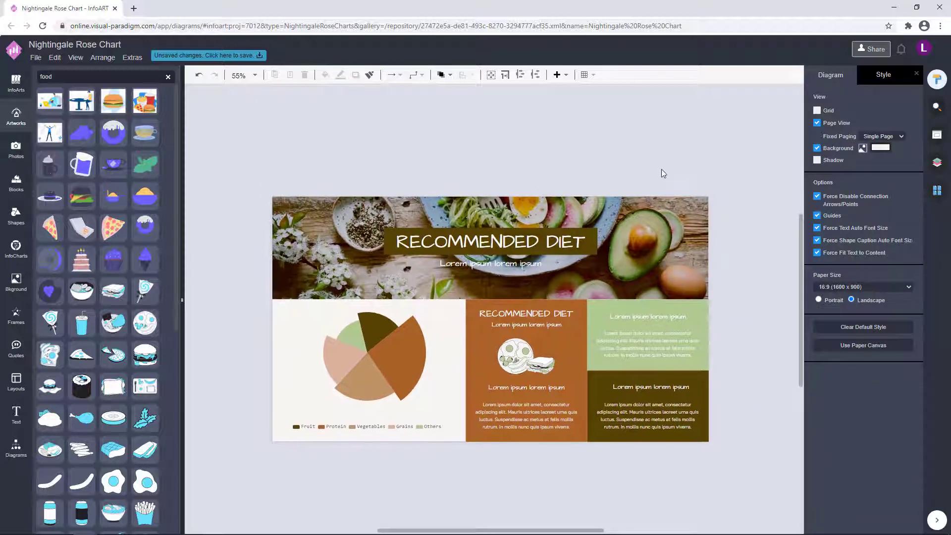
Step: Save the infographic to VP Online storage as Recommended Diet Nightingale Rose Chart
drag(662, 169, 660, 157)
scroll(641, 153, up, 2)
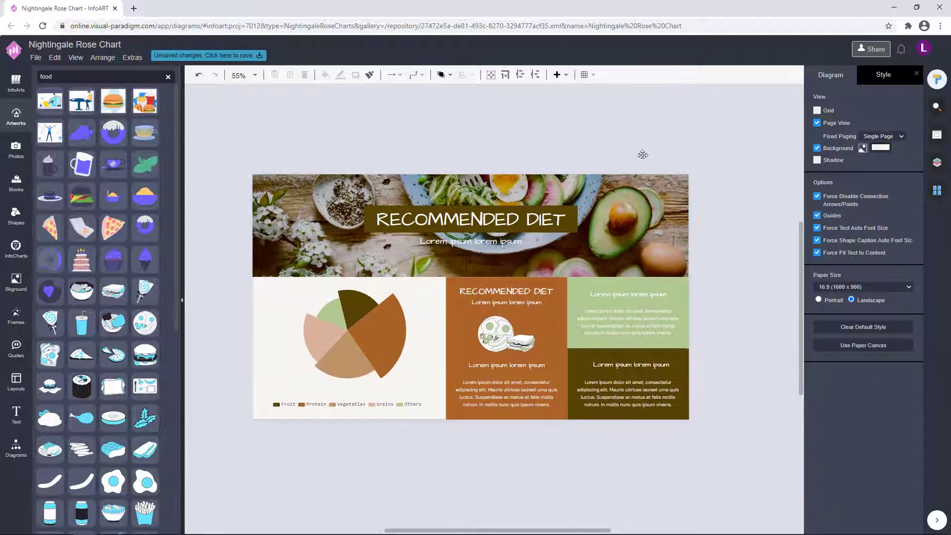
click(202, 58)
text(Recommaned)
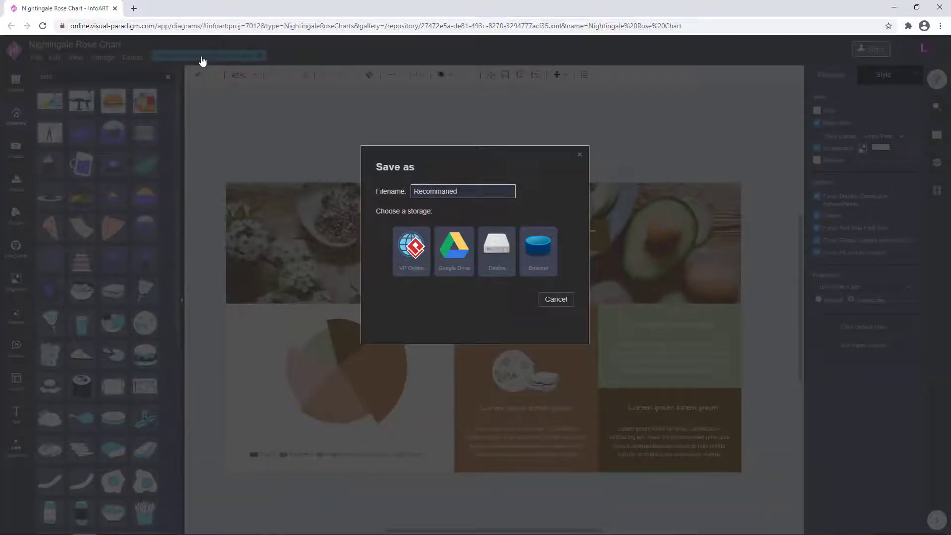
right_click(437, 190)
click(485, 196)
text(le )
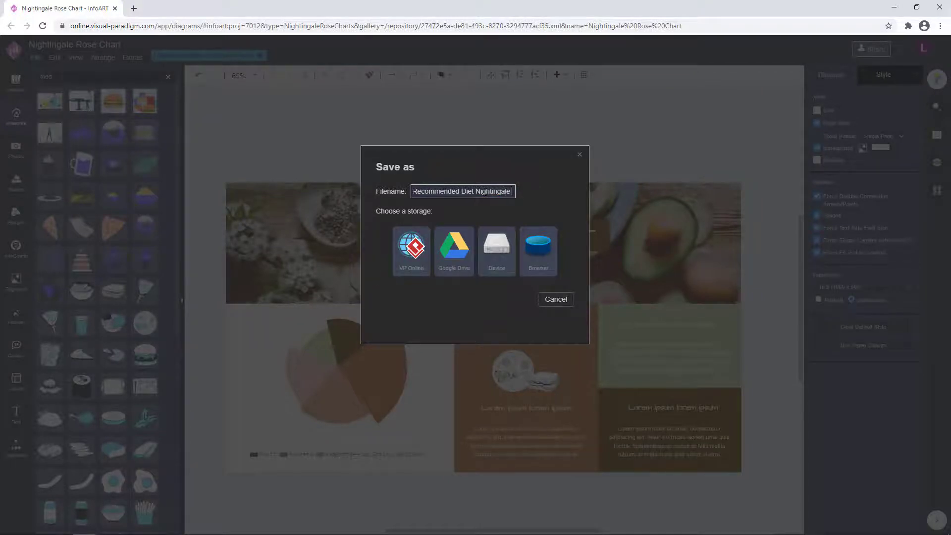
text(Rose Chart)
drag(513, 192, 391, 196)
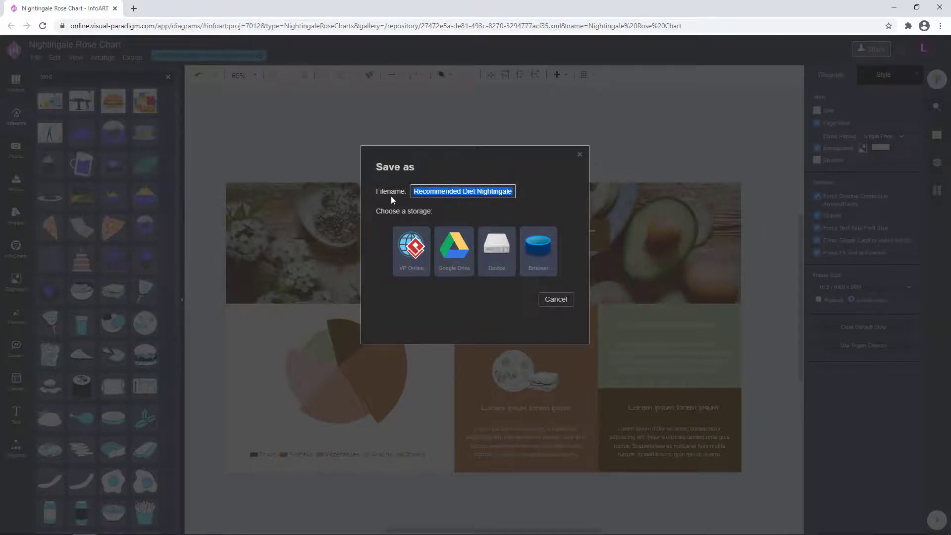
click(407, 251)
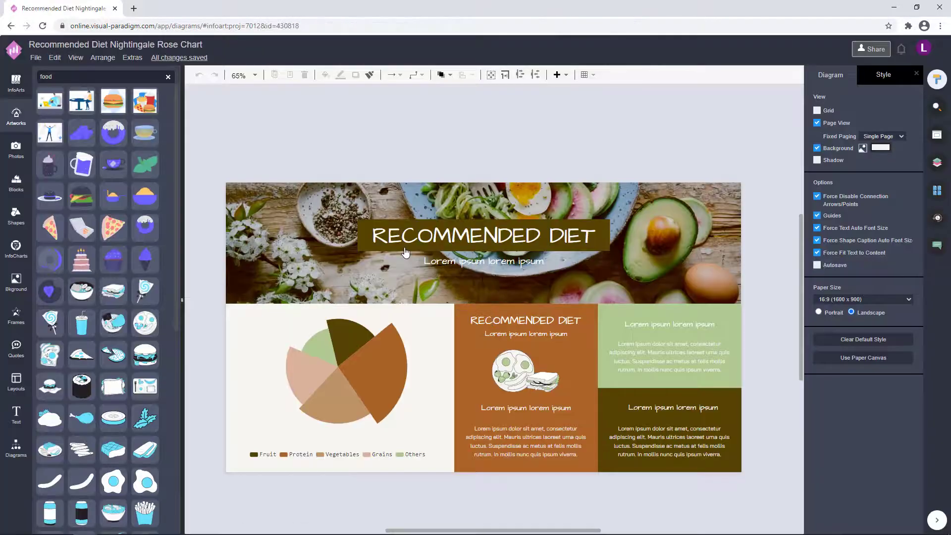